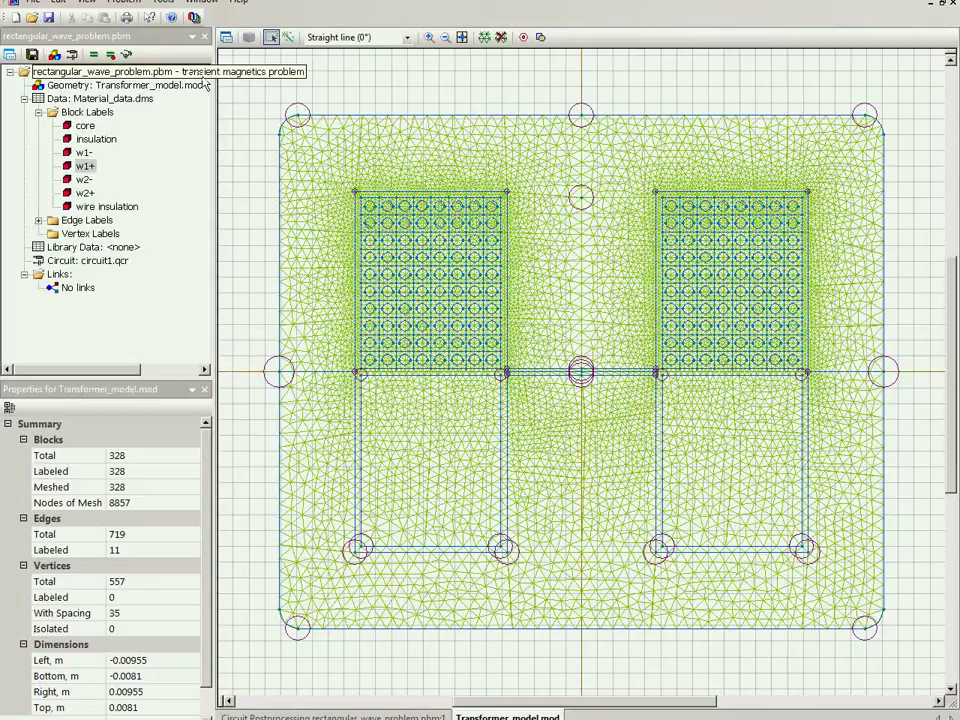
{"action": "double_click", "coordinate": [85, 126]}
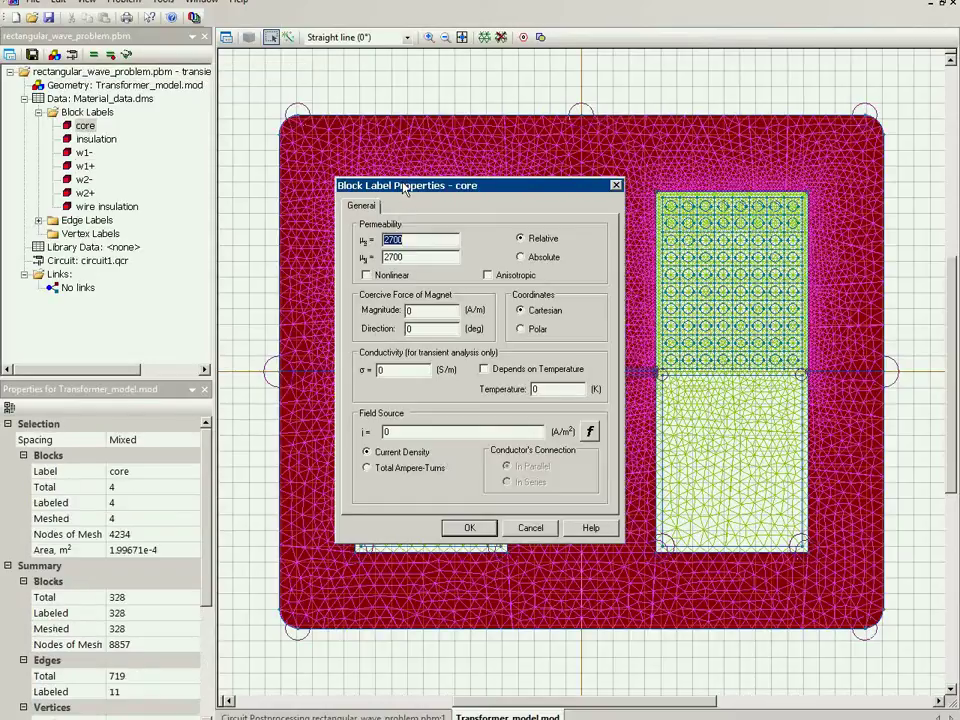
{"action": "left_click_drag", "start_coordinate": [404, 187], "coordinate": [104, 238]}
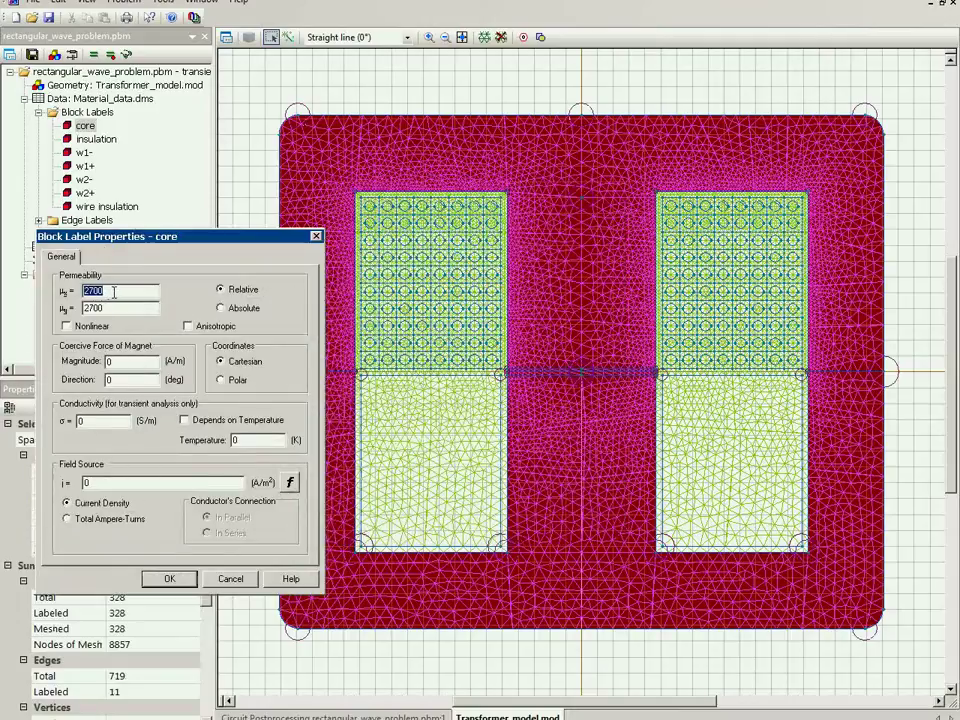
{"action": "left_click", "coordinate": [222, 577]}
{"action": "left_click", "coordinate": [88, 140]}
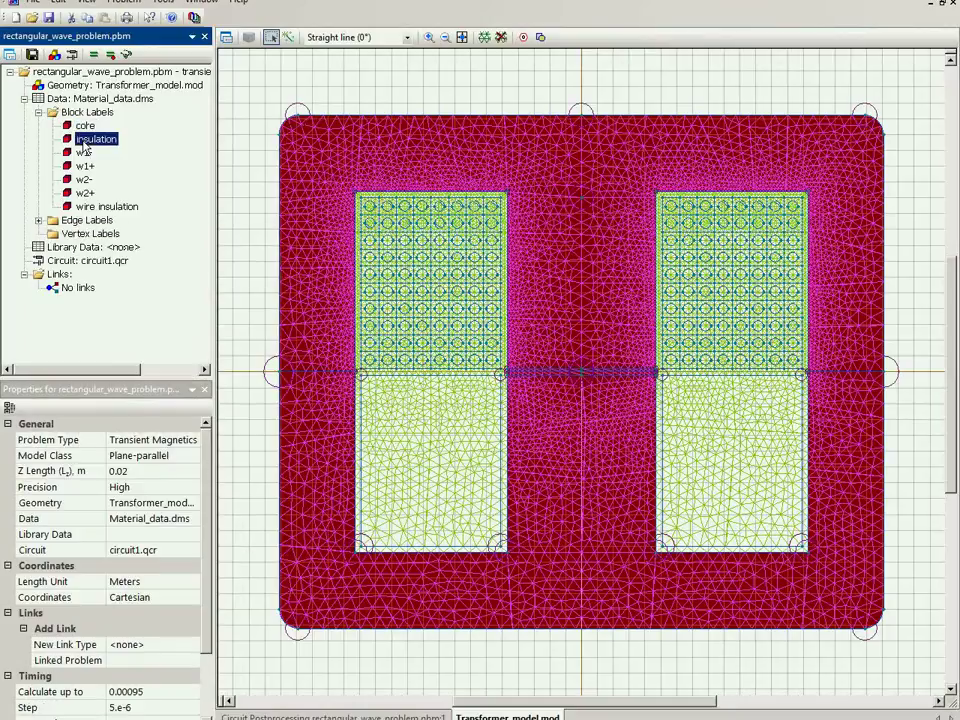
{"action": "double_click", "coordinate": [86, 142]}
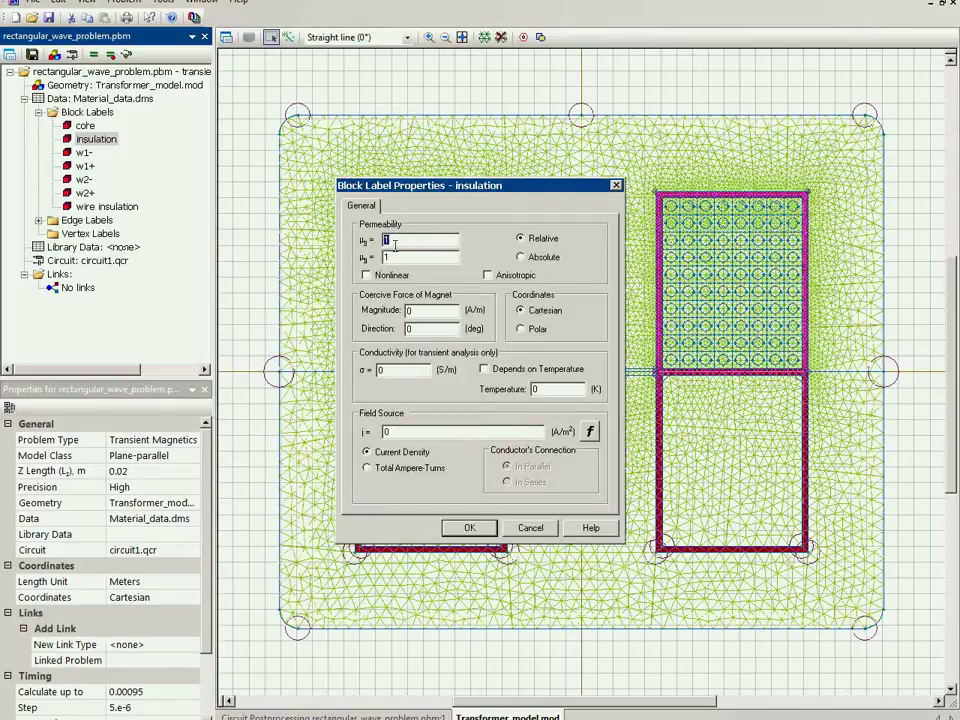
{"action": "left_click", "coordinate": [527, 528]}
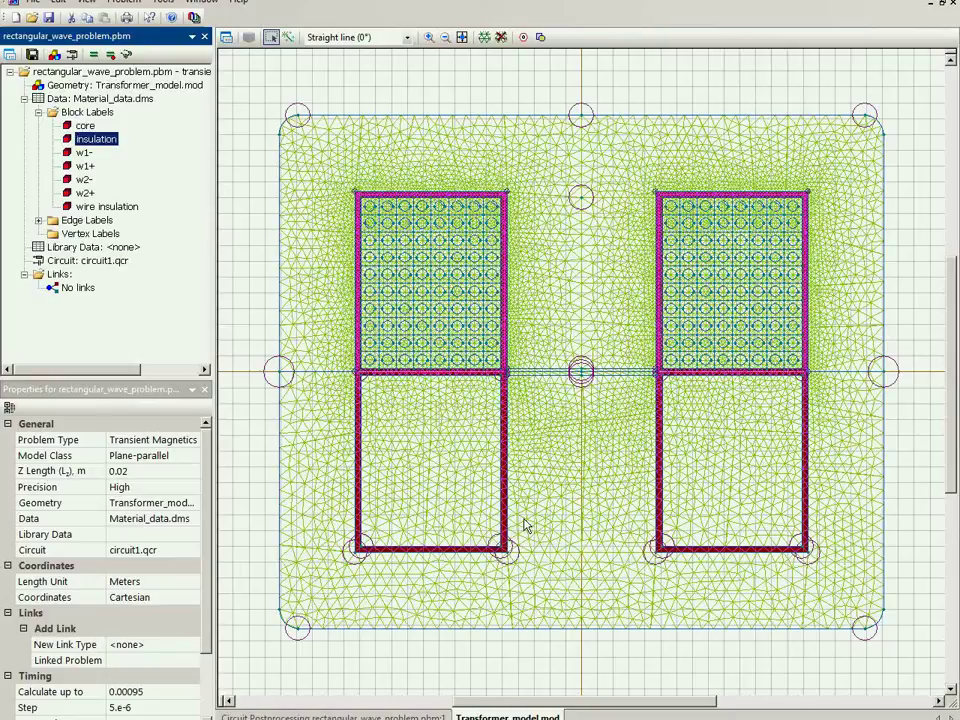
{"action": "left_click", "coordinate": [83, 152]}
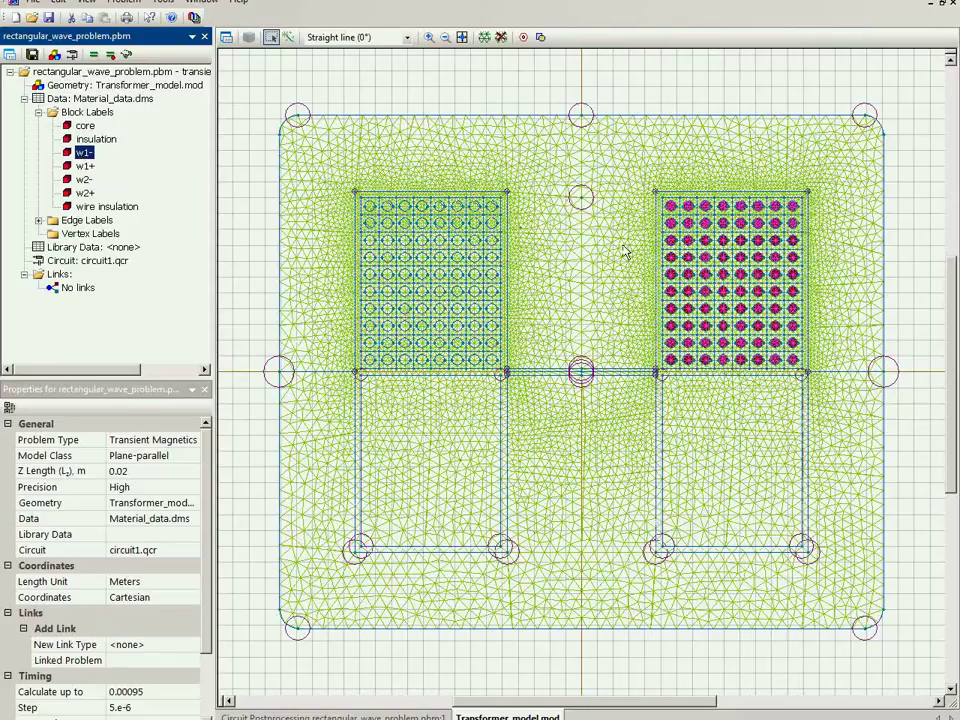
{"action": "left_click", "coordinate": [85, 166]}
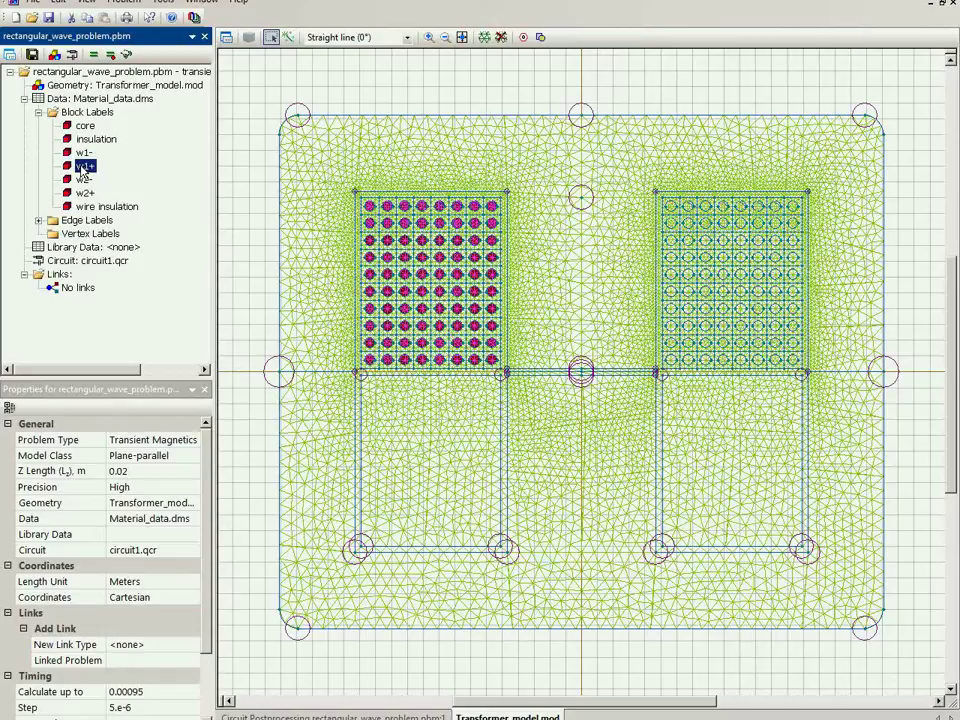
{"action": "double_click", "coordinate": [83, 167]}
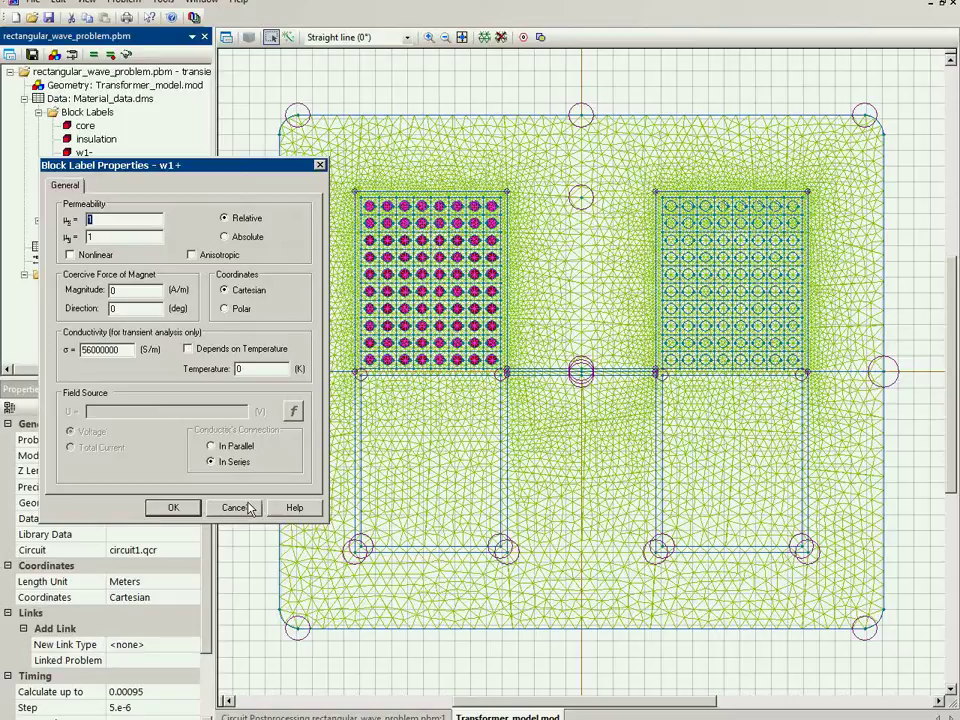
{"action": "left_click", "coordinate": [250, 508]}
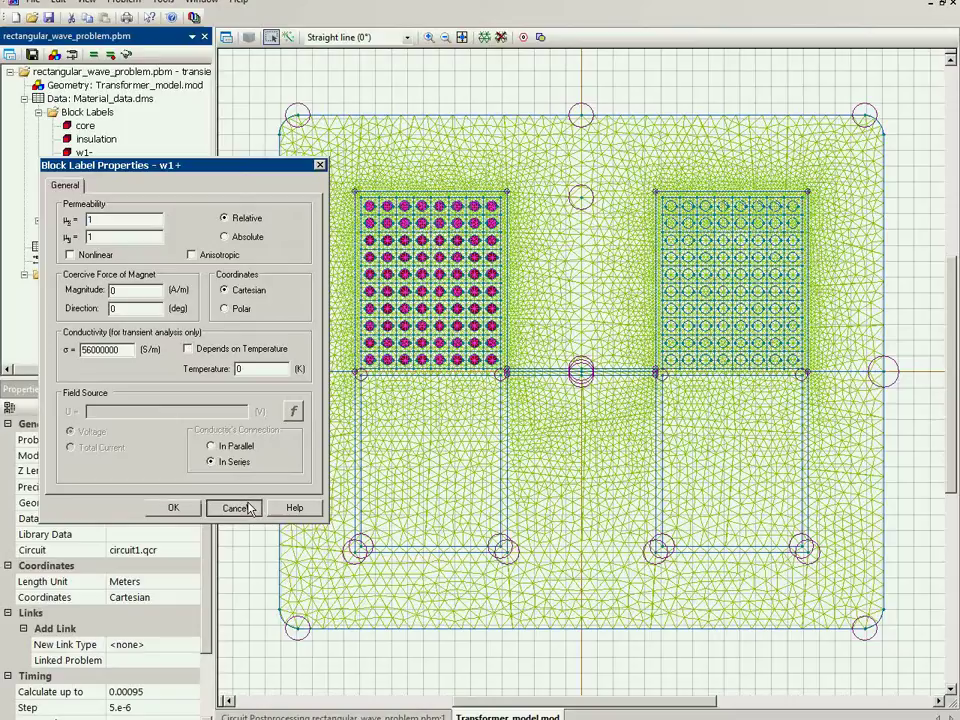
{"action": "left_click", "coordinate": [250, 508]}
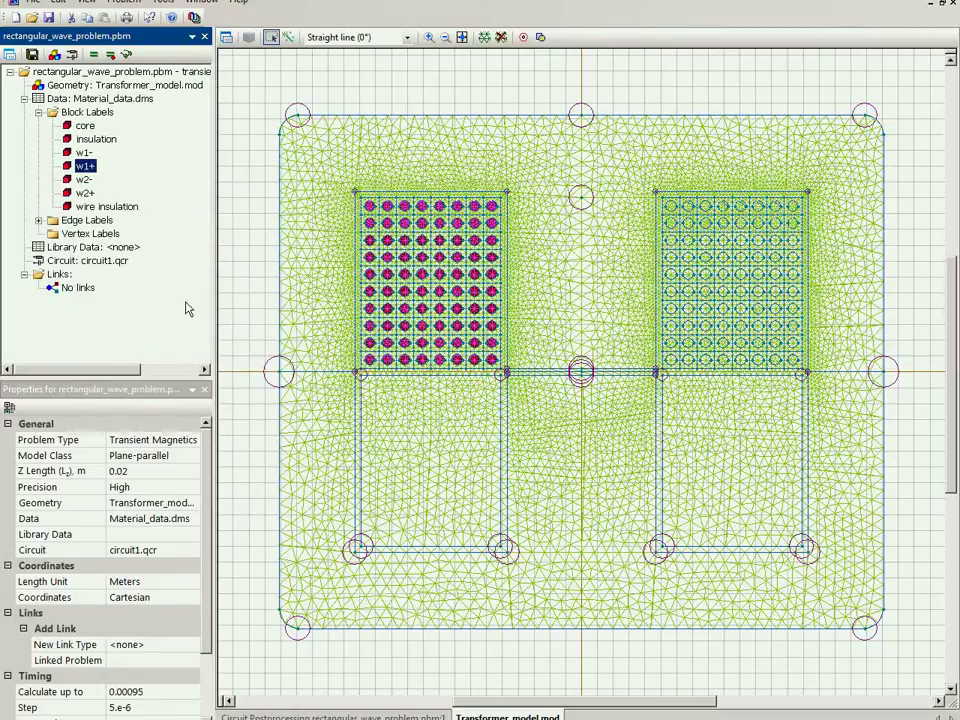
{"action": "left_click", "coordinate": [84, 192]}
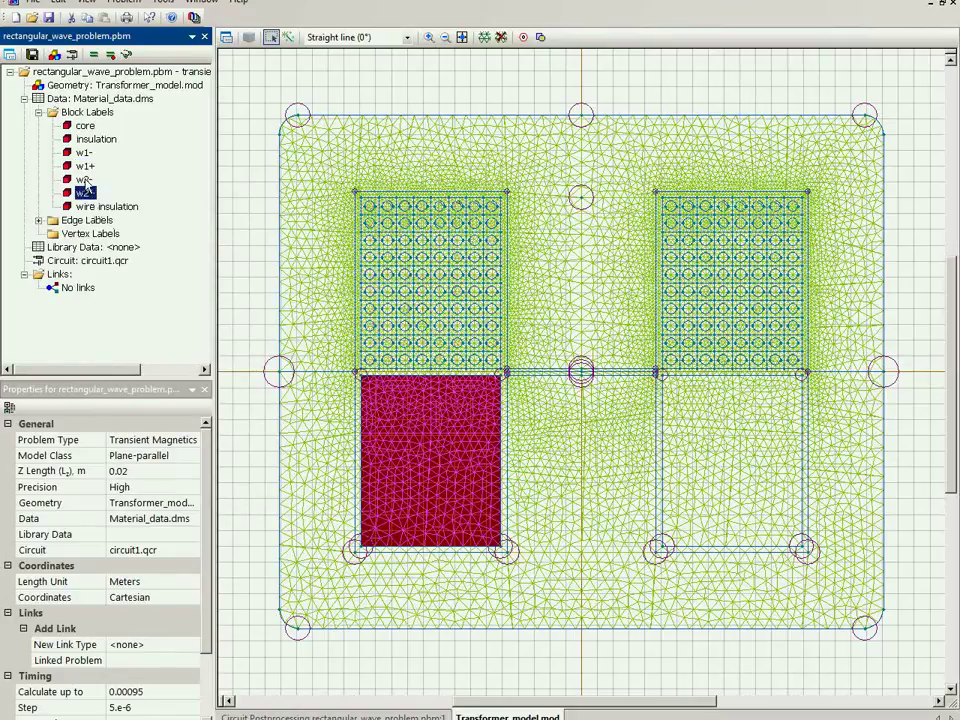
{"action": "left_click", "coordinate": [85, 180]}
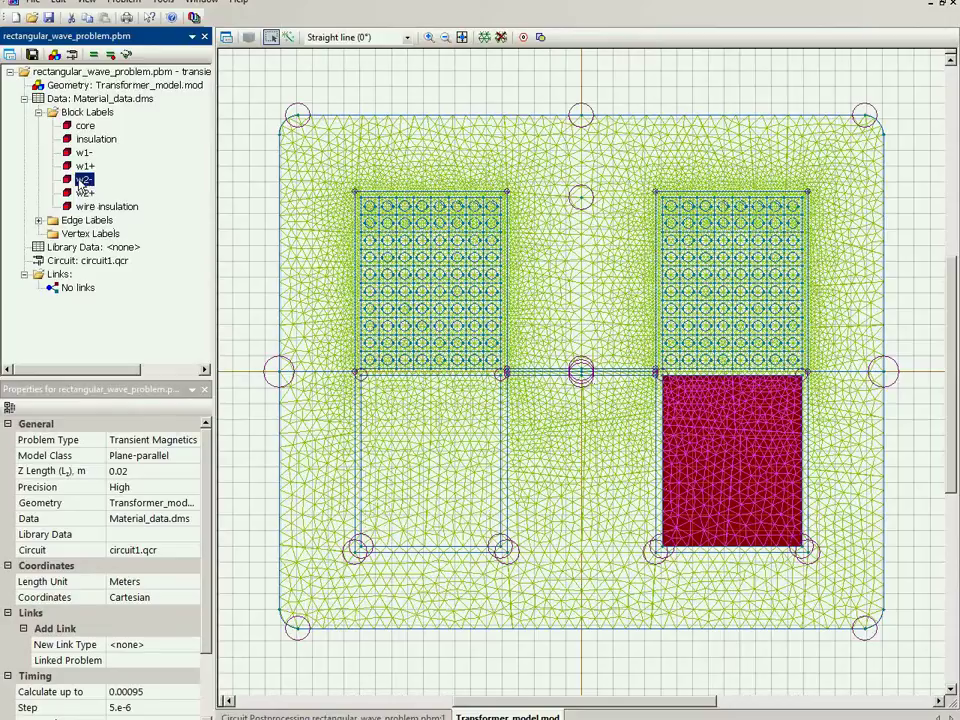
{"action": "key", "text": "Return"}
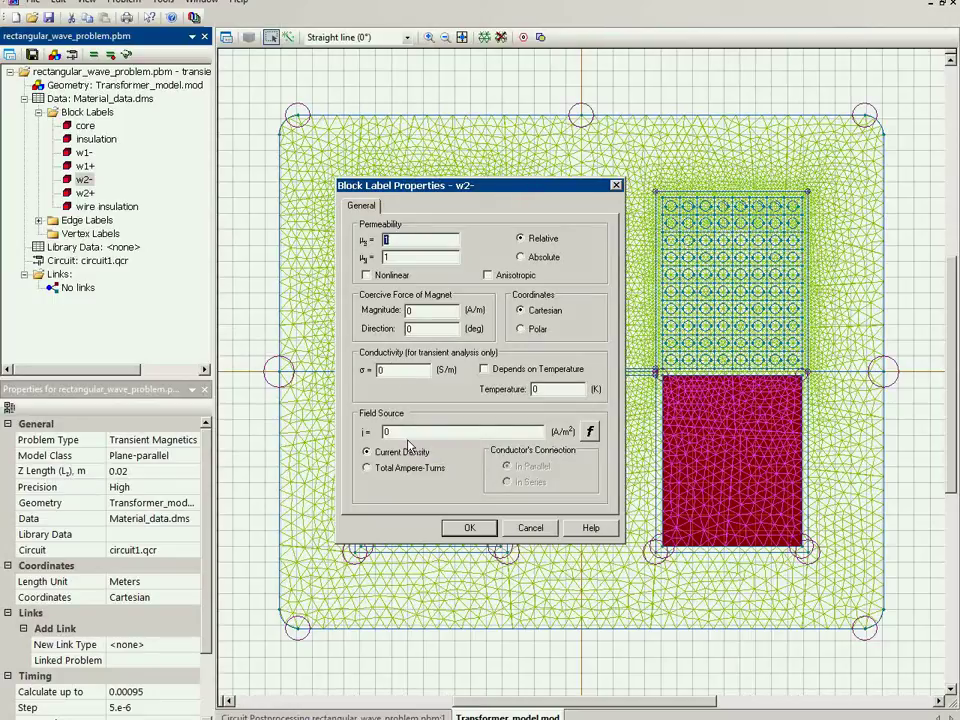
{"action": "left_click", "coordinate": [525, 532]}
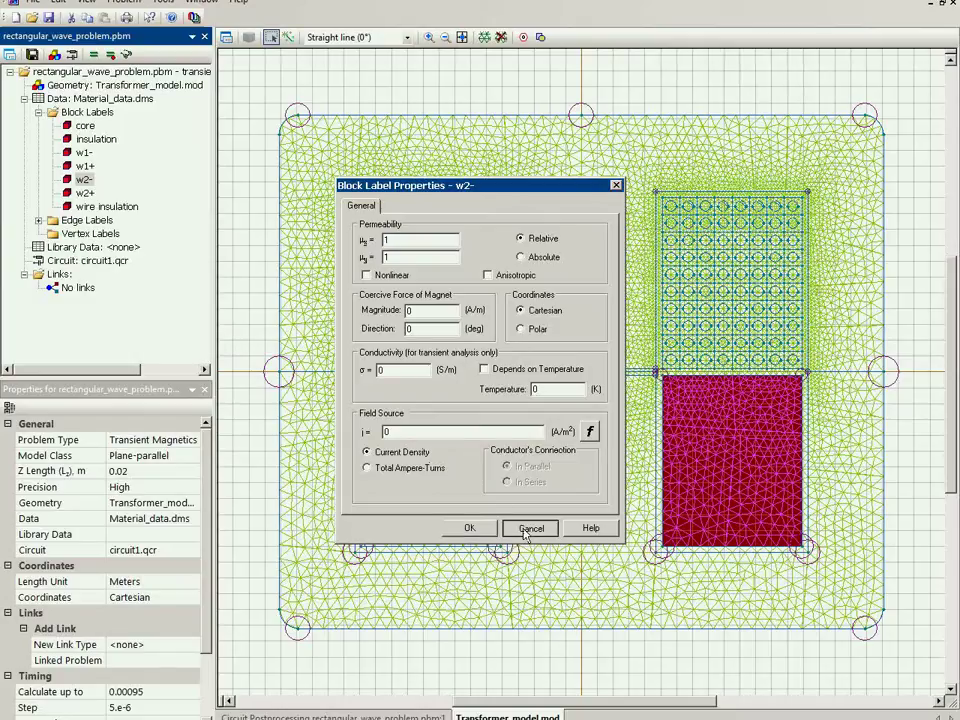
{"action": "left_click", "coordinate": [525, 533]}
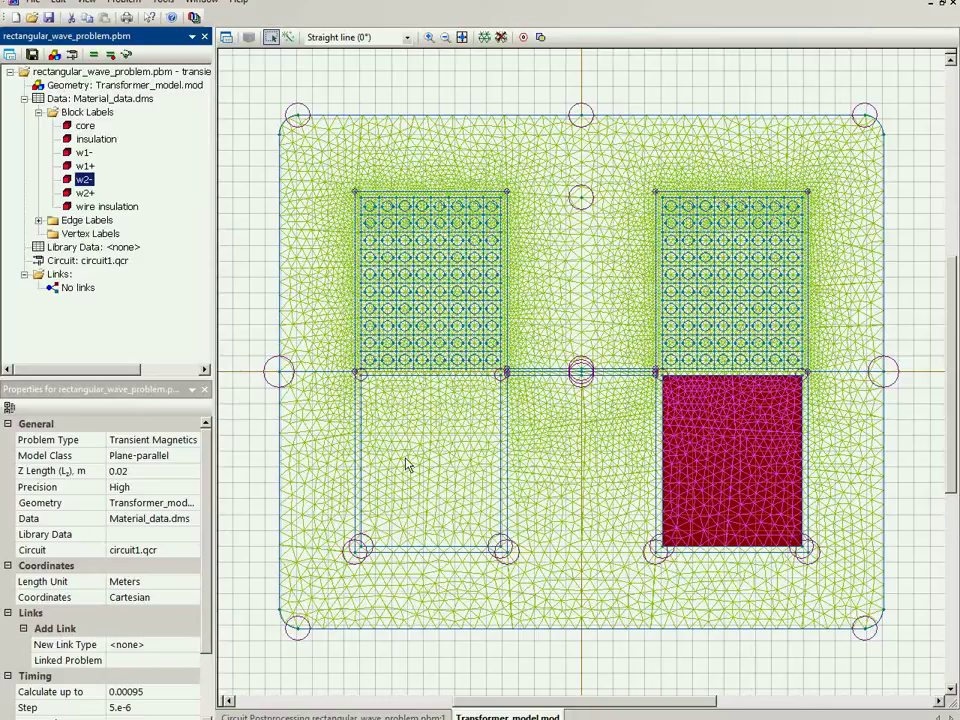
Open circuit1.qcr and inspect windings w1+ and w1- with the 1e-8 capacitor and 40*sign(sin(360*20000*t)) V source.
{"action": "left_click", "coordinate": [110, 261]}
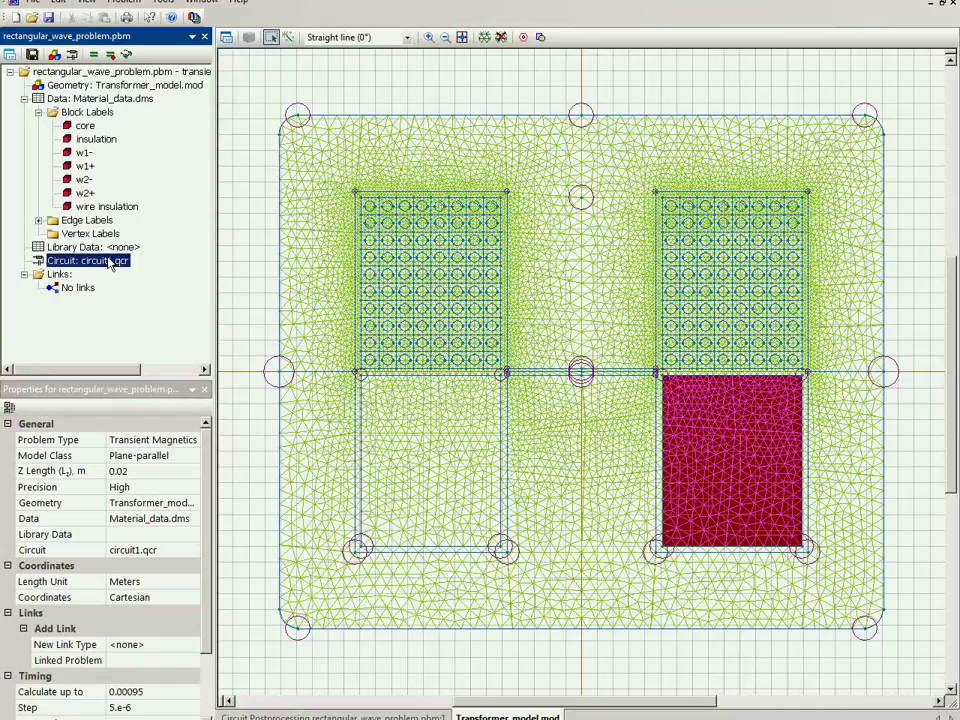
{"action": "double_click", "coordinate": [110, 261]}
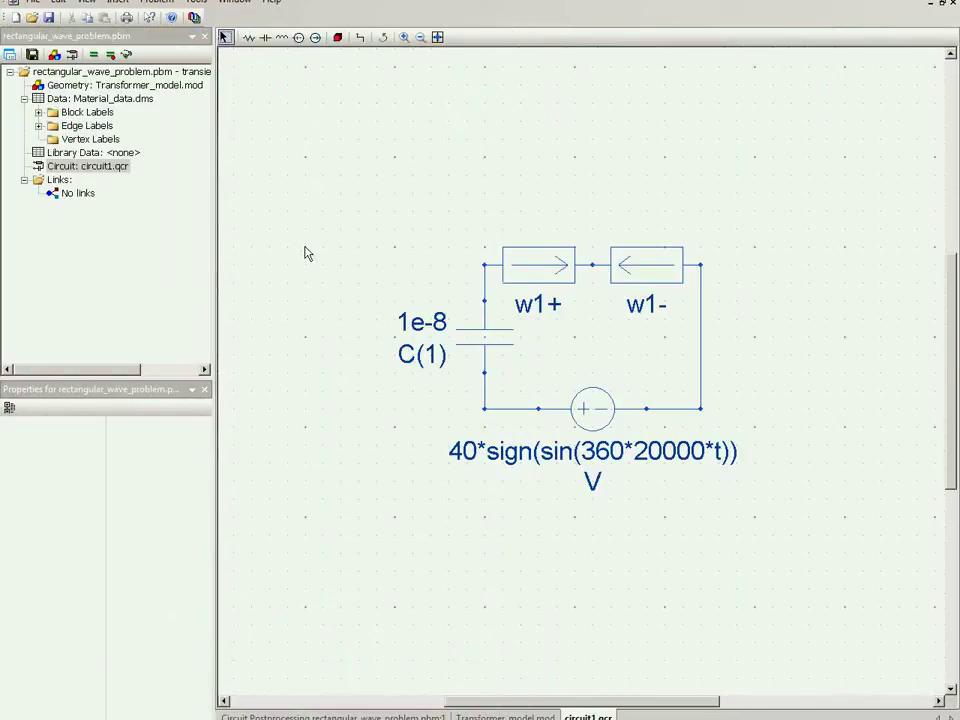
{"action": "left_click", "coordinate": [522, 262]}
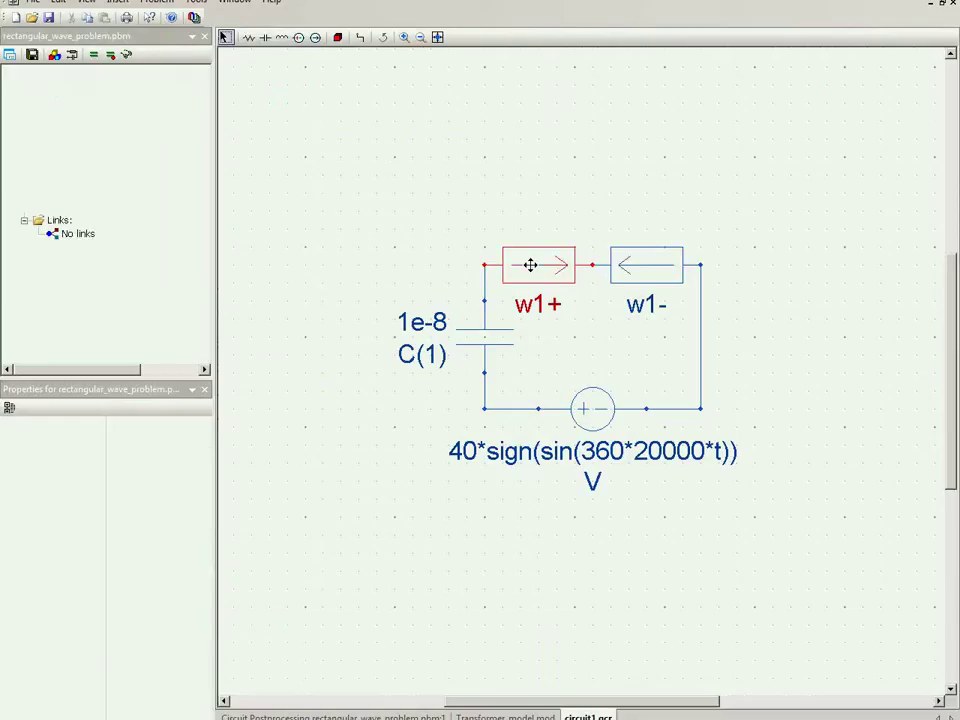
{"action": "left_click", "coordinate": [632, 266]}
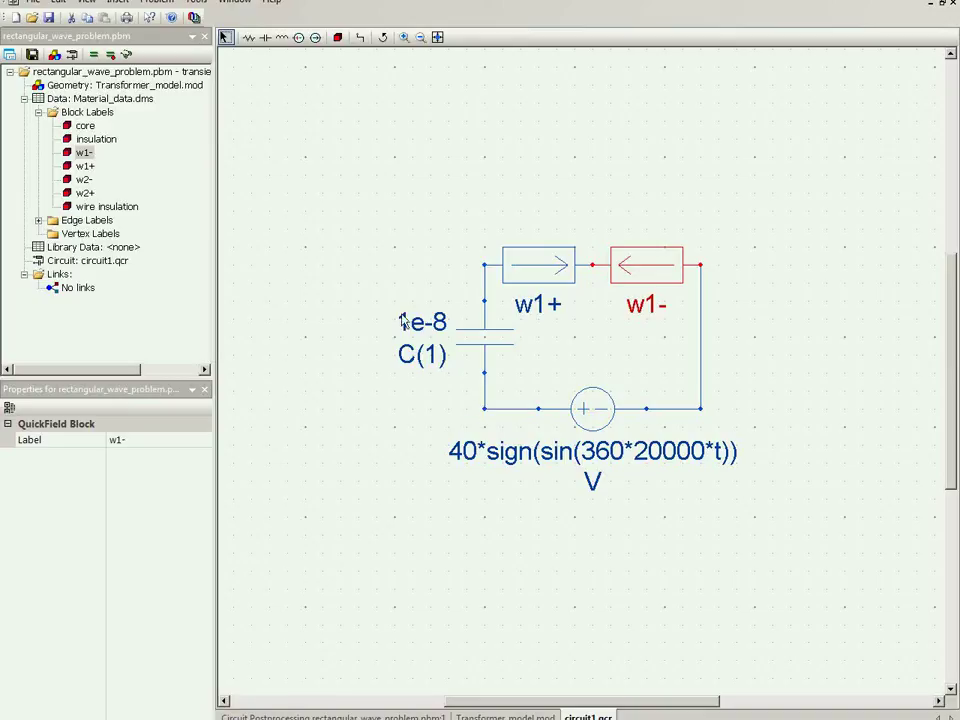
Fit the solved field plot to view, leave Field Picture settings unchanged, and show time 0.00092 s.
{"action": "left_click", "coordinate": [127, 53]}
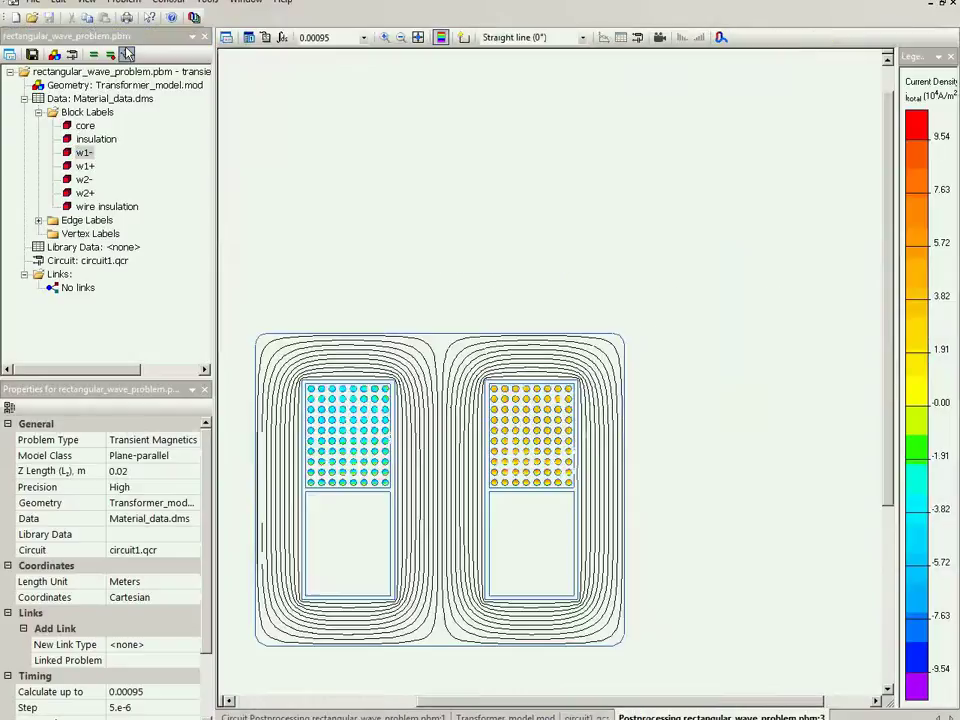
{"action": "left_click", "coordinate": [418, 37]}
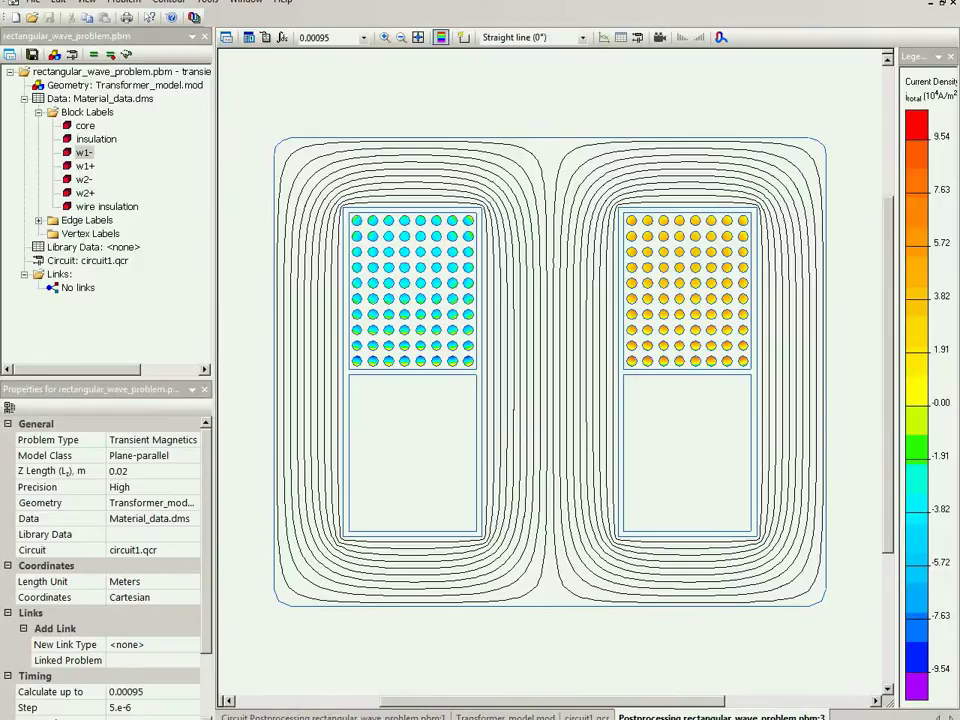
{"action": "left_click", "coordinate": [223, 40]}
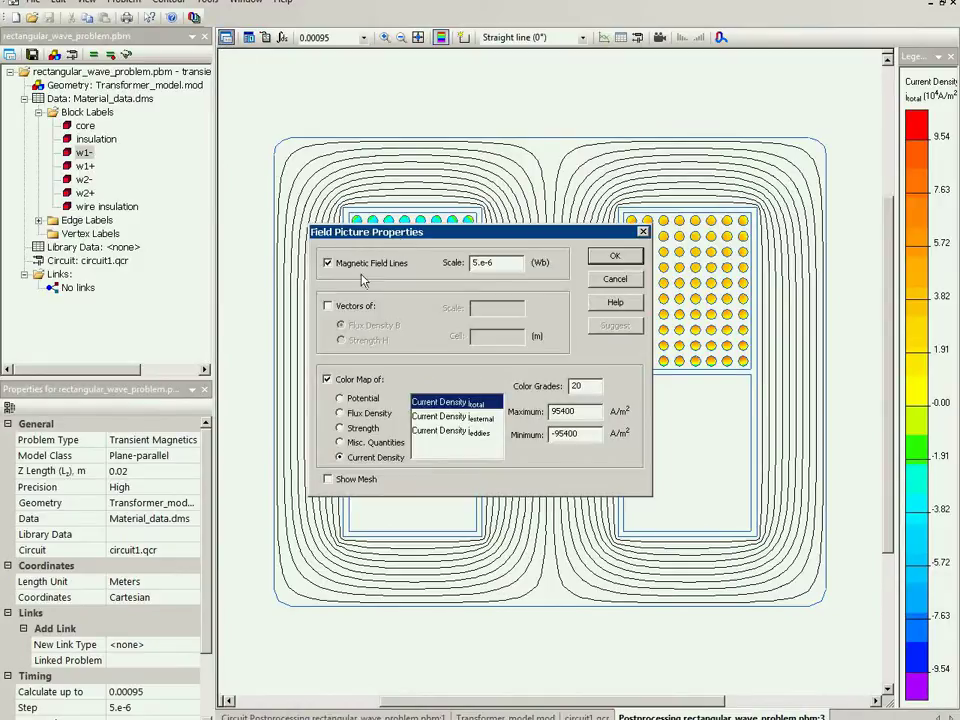
{"action": "left_click_drag", "start_coordinate": [402, 236], "coordinate": [179, 450]}
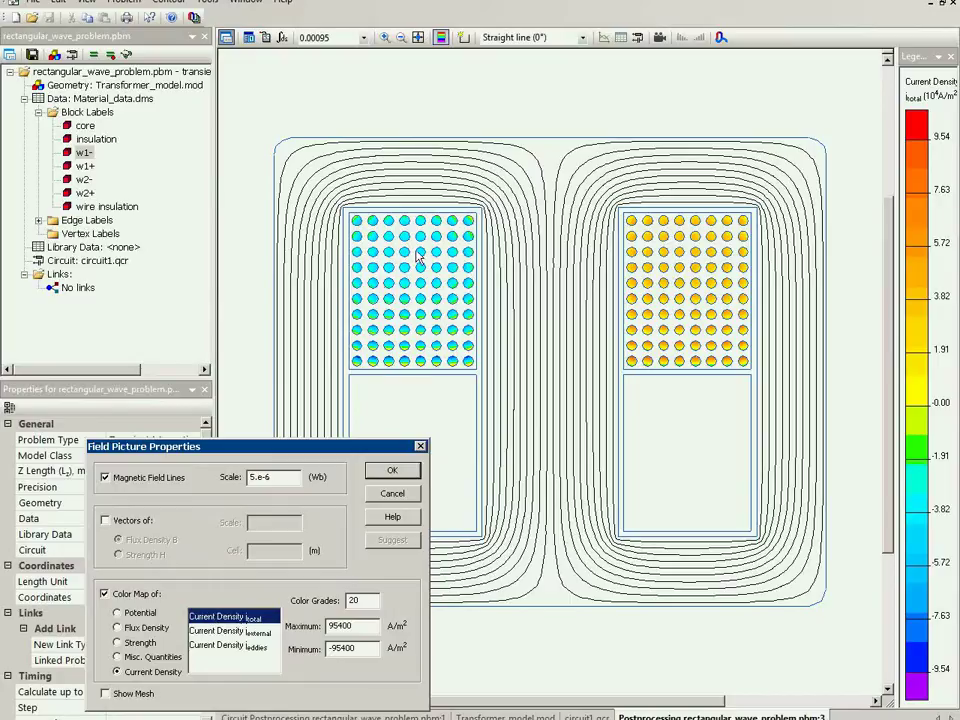
{"action": "left_click", "coordinate": [393, 495]}
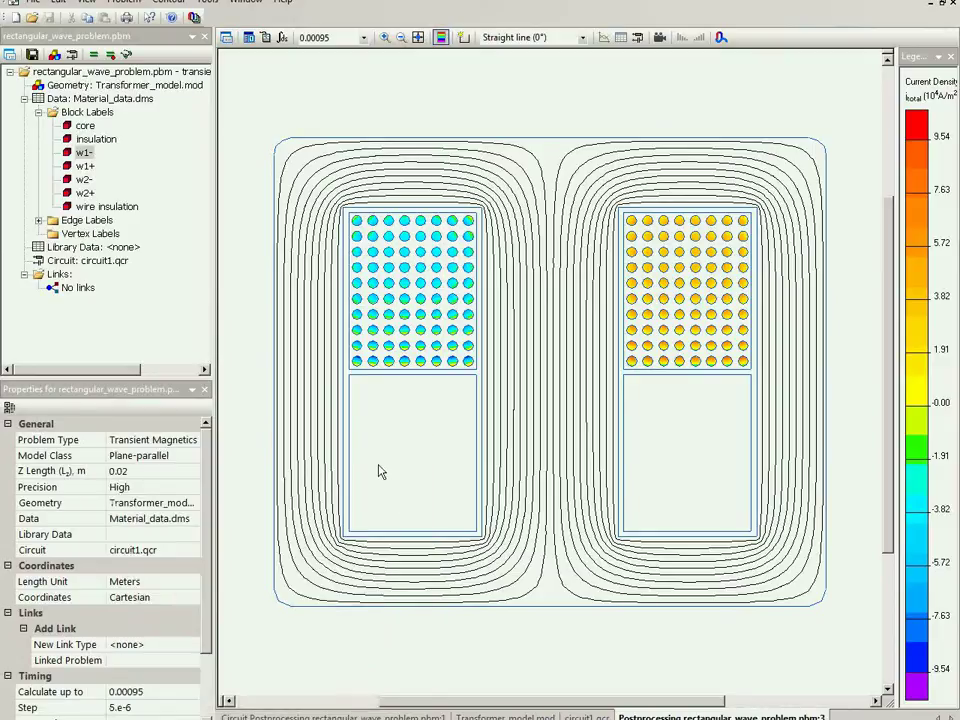
{"action": "left_click", "coordinate": [363, 37]}
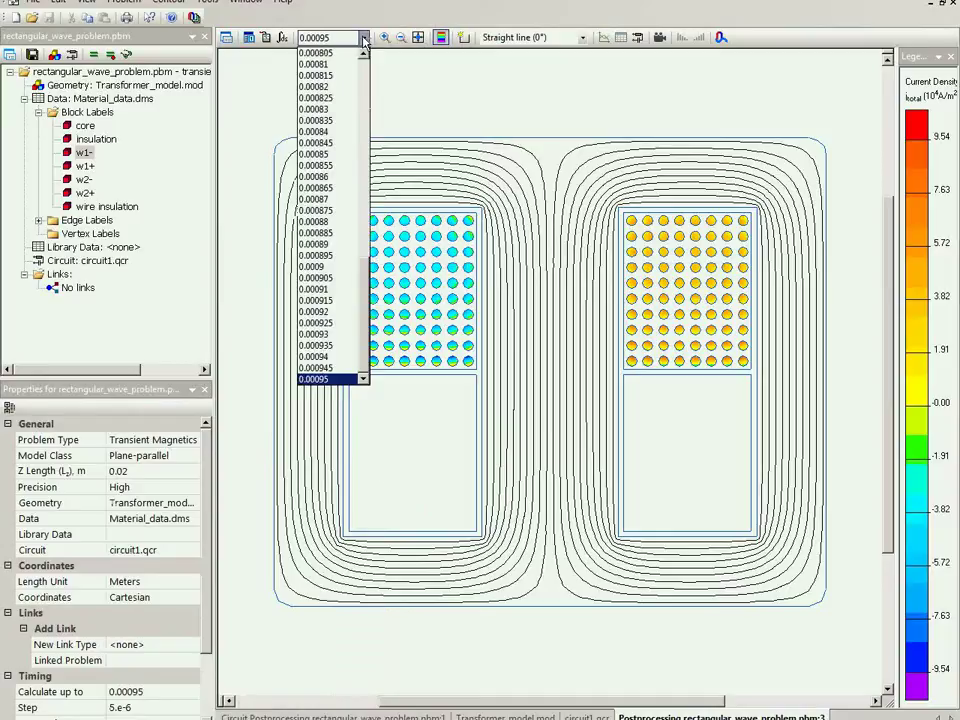
{"action": "left_click", "coordinate": [340, 314]}
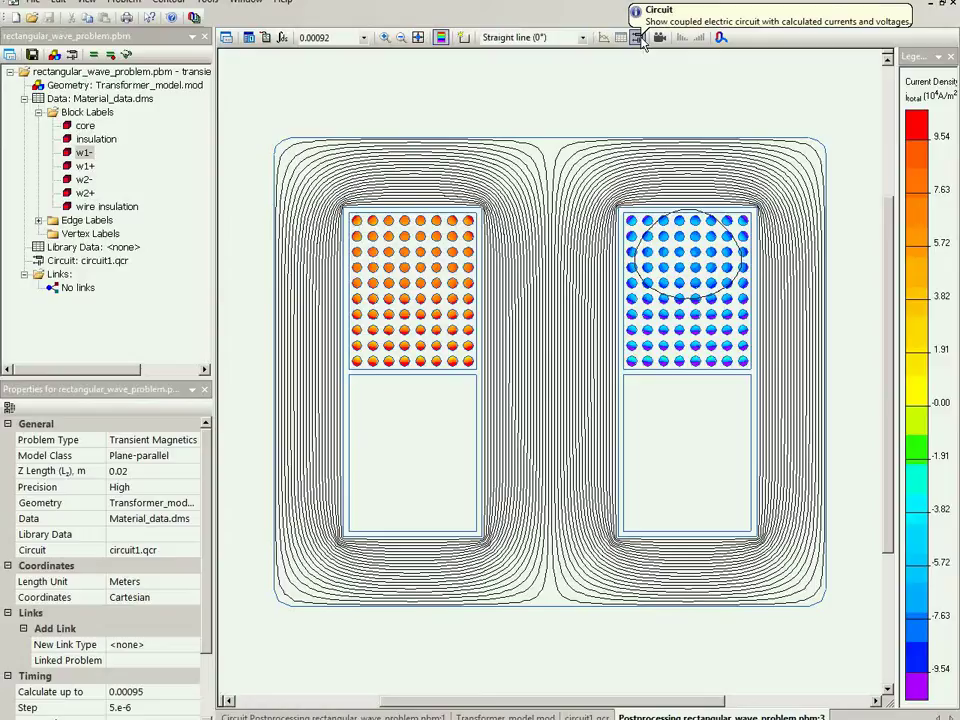
Show the coupled circuit's winding currents and voltages with their time waveforms.
{"action": "left_click", "coordinate": [640, 39]}
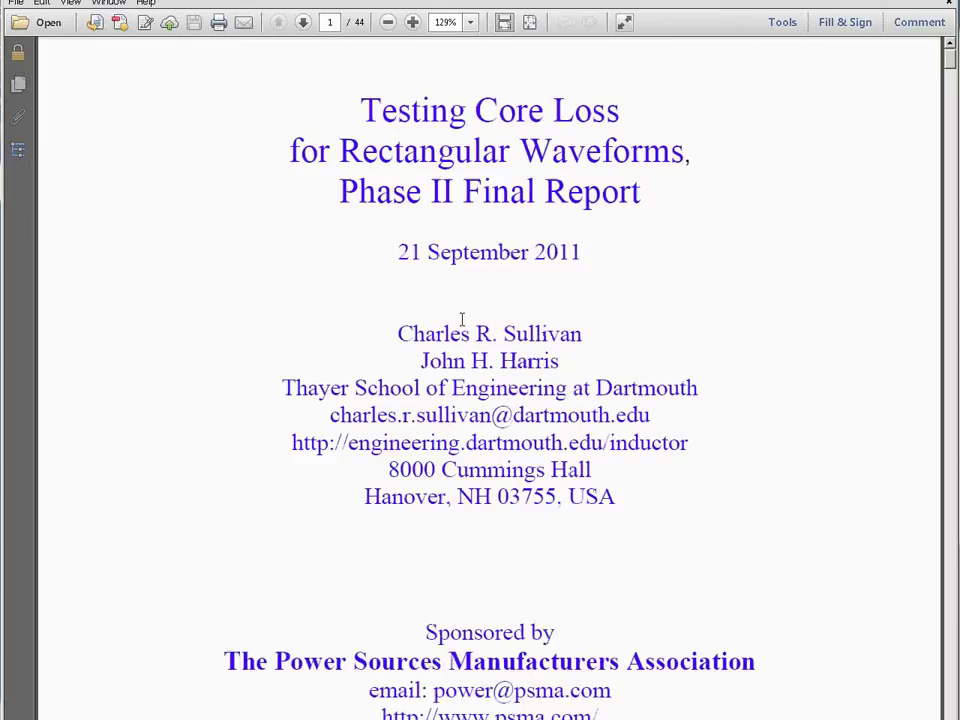
Go to page 16, scroll to Table 2, and select the Ferroxcube 3C81 E-core row values.
{"action": "left_click", "coordinate": [340, 21]}
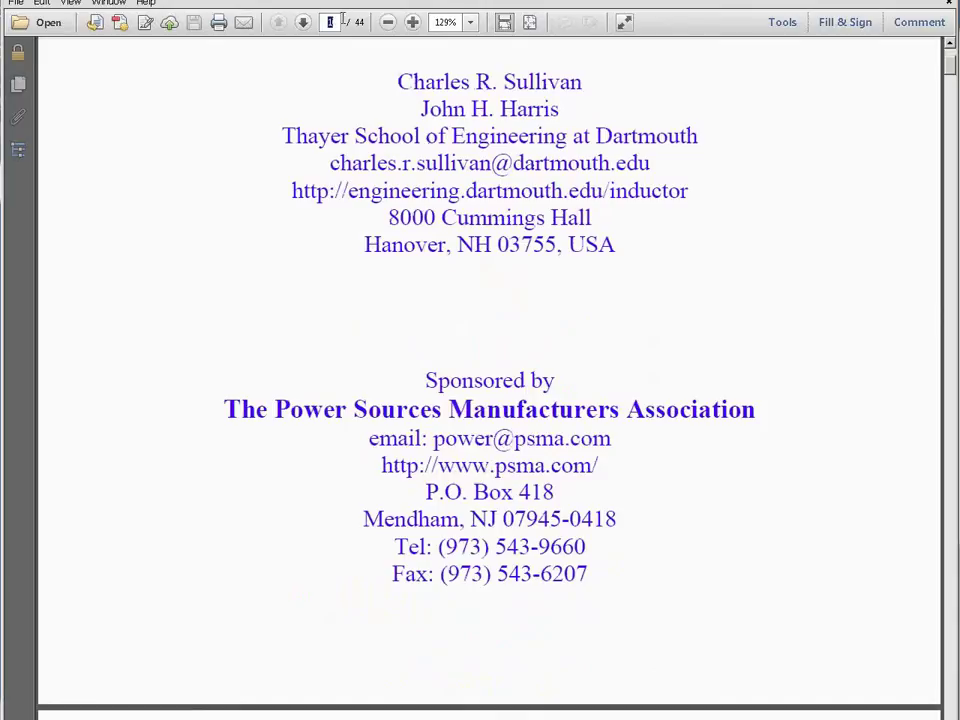
{"action": "type", "text": "6"}
{"action": "key", "text": "Return"}
{"action": "scroll", "coordinate": [558, 318], "scroll_direction": "down", "scroll_amount": 5}
{"action": "scroll", "coordinate": [449, 176], "scroll_direction": "down", "scroll_amount": 5}
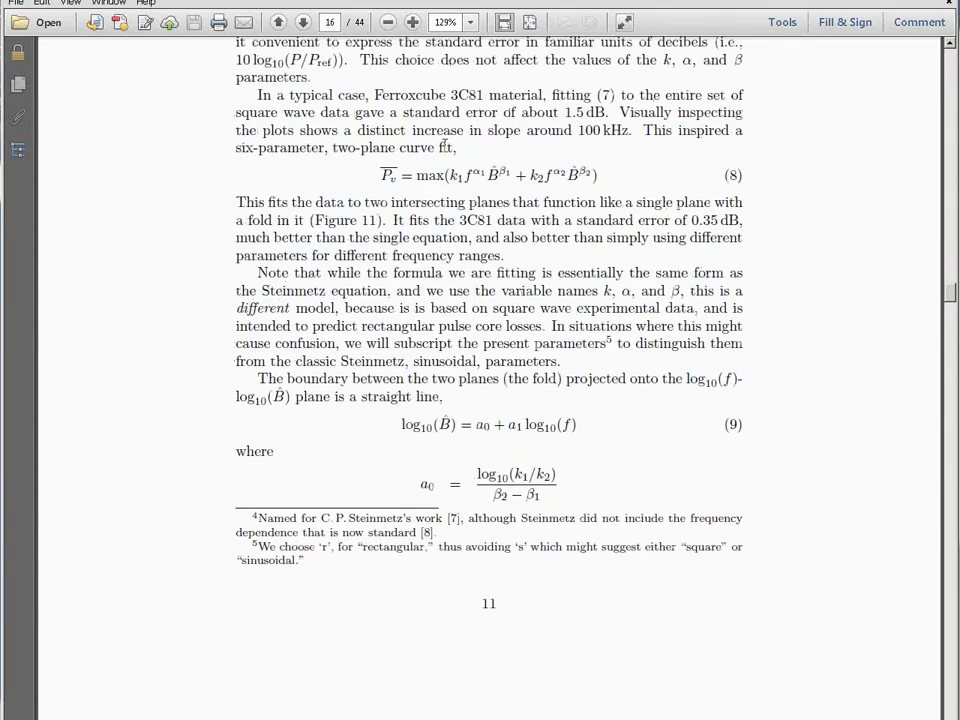
{"action": "scroll", "coordinate": [465, 188], "scroll_direction": "down", "scroll_amount": 5}
{"action": "scroll", "coordinate": [465, 188], "scroll_direction": "down", "scroll_amount": 20}
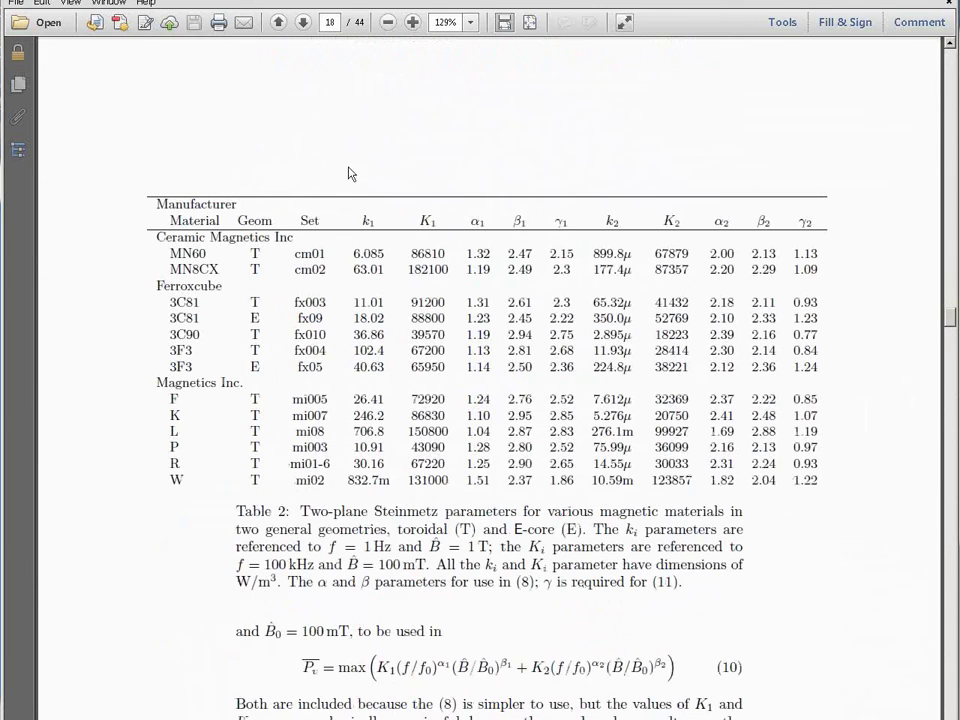
{"action": "scroll", "coordinate": [370, 231], "scroll_direction": "down", "scroll_amount": 1}
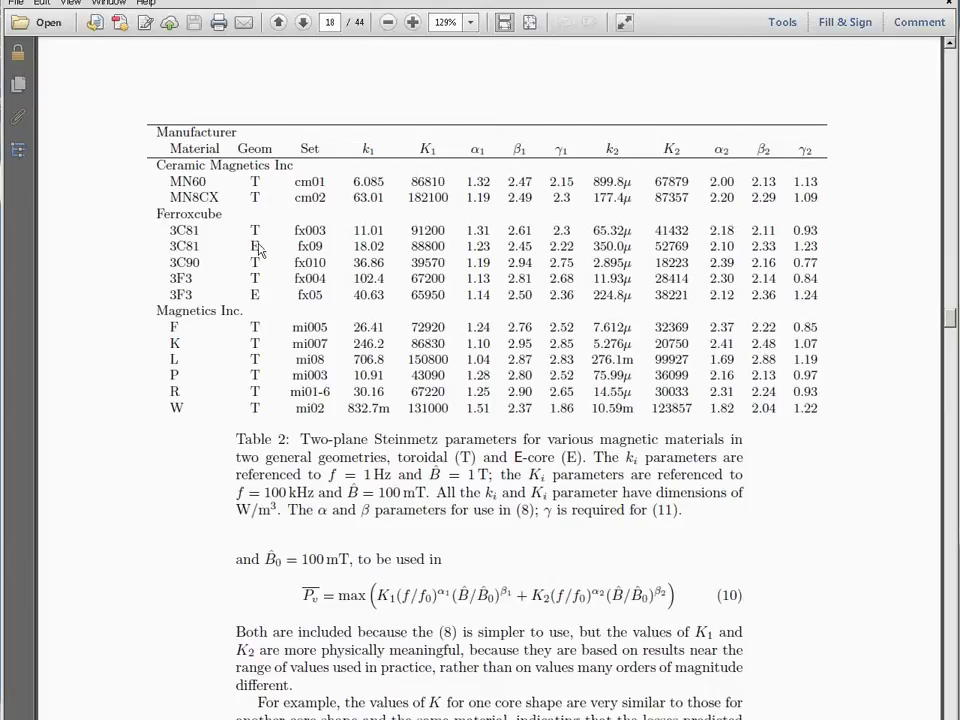
{"action": "double_click", "coordinate": [170, 245]}
{"action": "left_click_drag", "start_coordinate": [242, 243], "coordinate": [812, 247]}
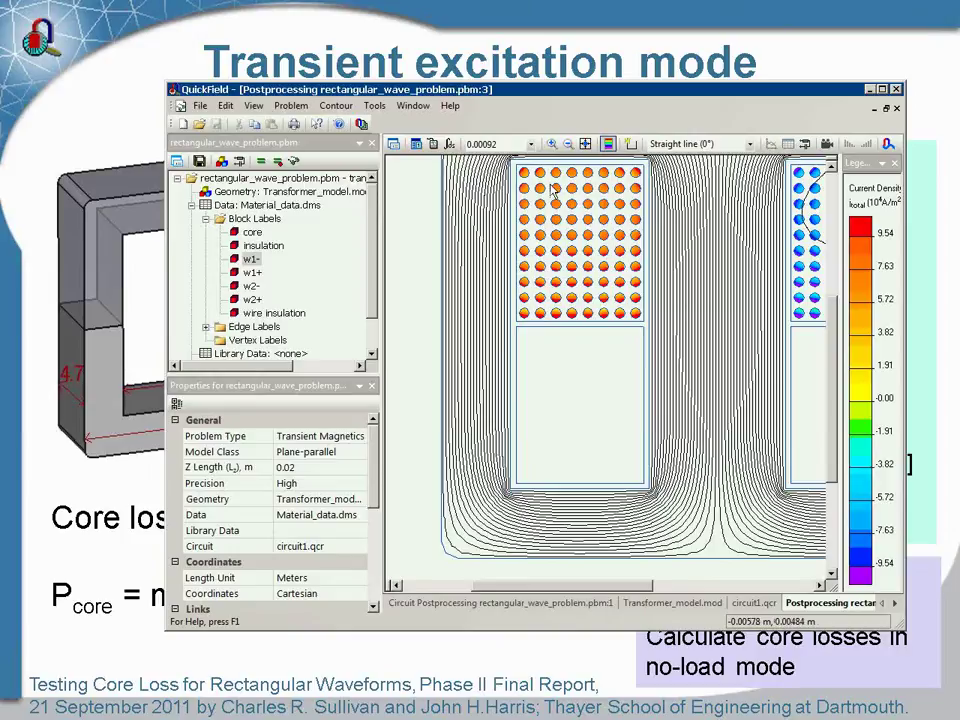
Check the solution time-step list and keep the field plot at 0.00092 s.
{"action": "left_click", "coordinate": [531, 144]}
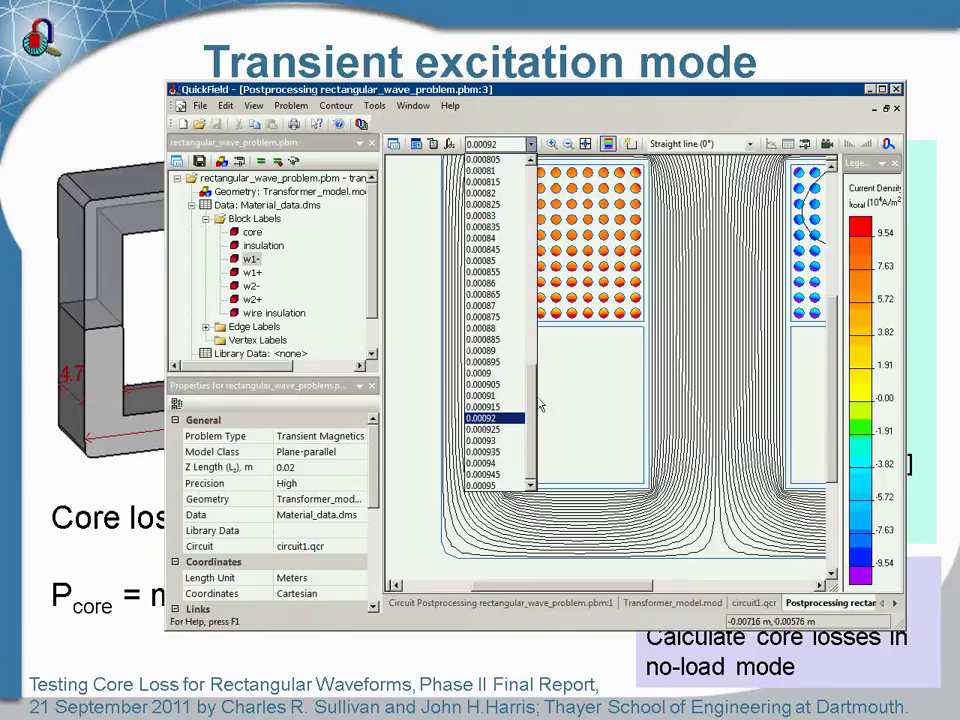
{"action": "left_click", "coordinate": [576, 123]}
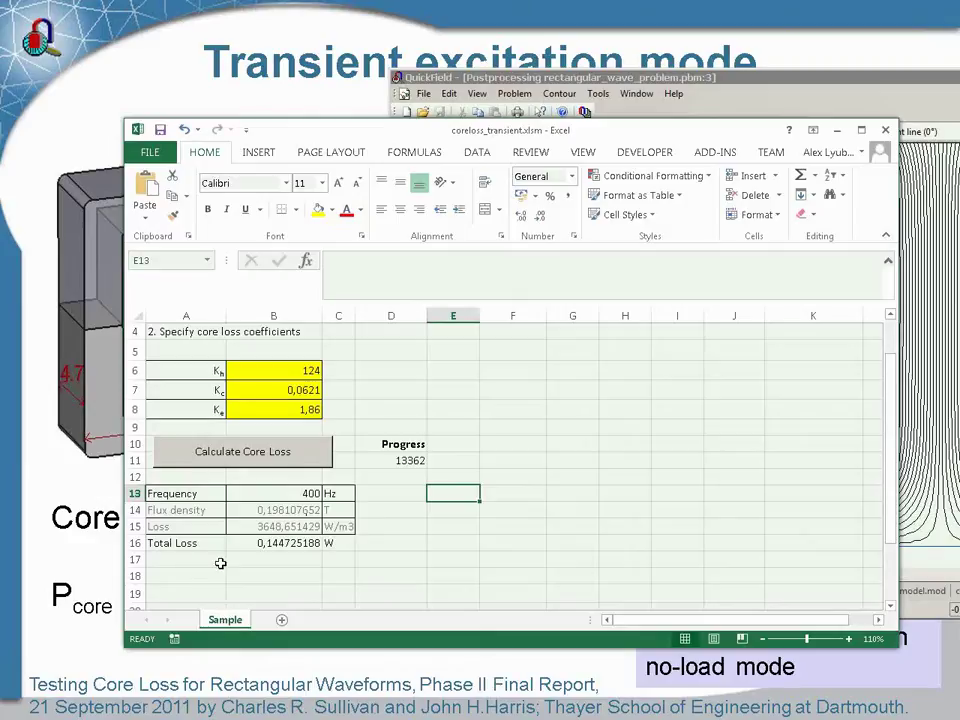
Review coefficients B6:B8 and the B15 loss_density formula, then open the Visual Basic editor.
{"action": "left_click_drag", "start_coordinate": [274, 371], "coordinate": [278, 409]}
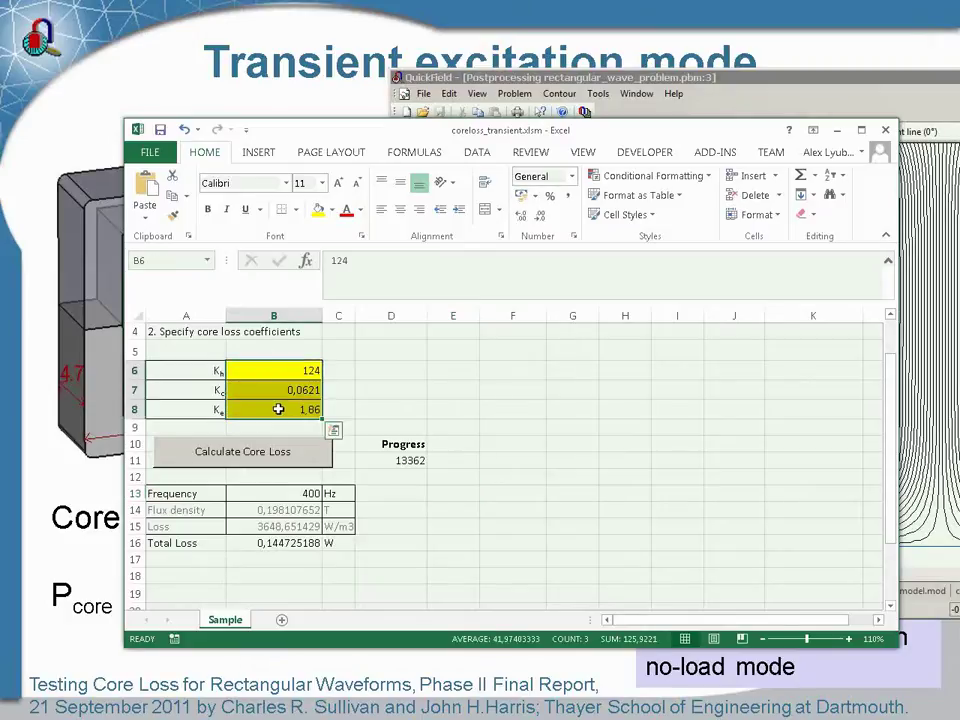
{"action": "left_click", "coordinate": [272, 528]}
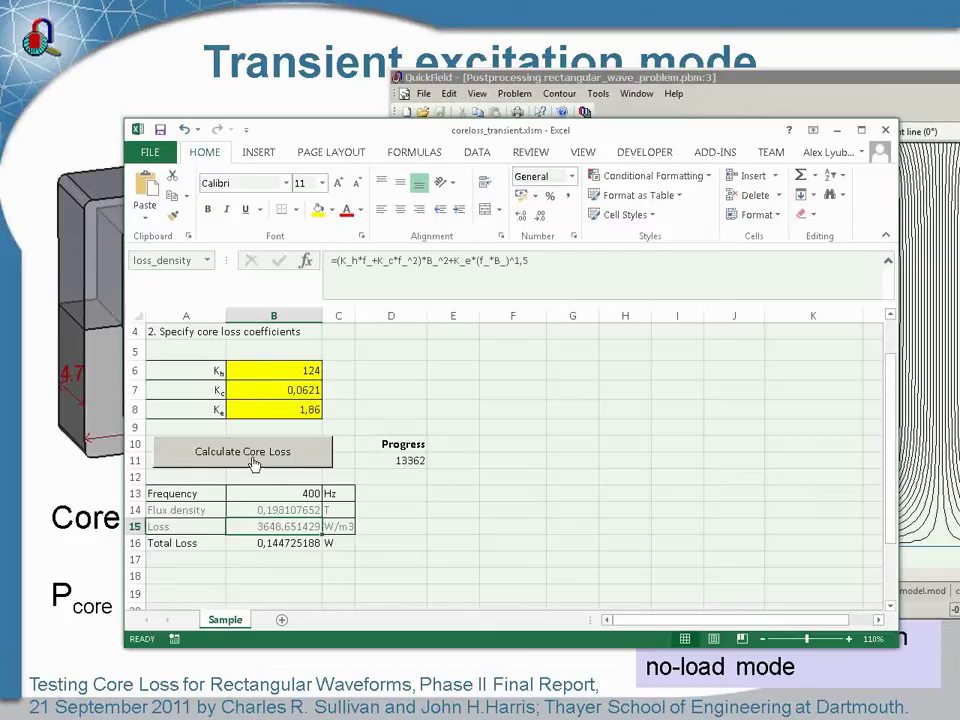
{"action": "left_click", "coordinate": [473, 384]}
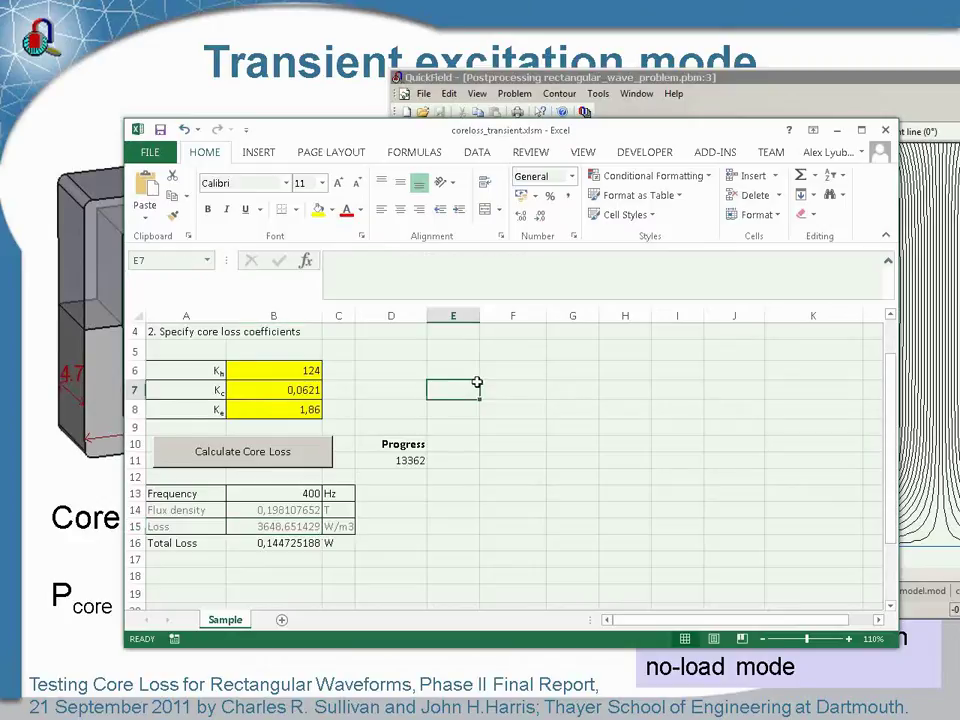
{"action": "left_click", "coordinate": [625, 154]}
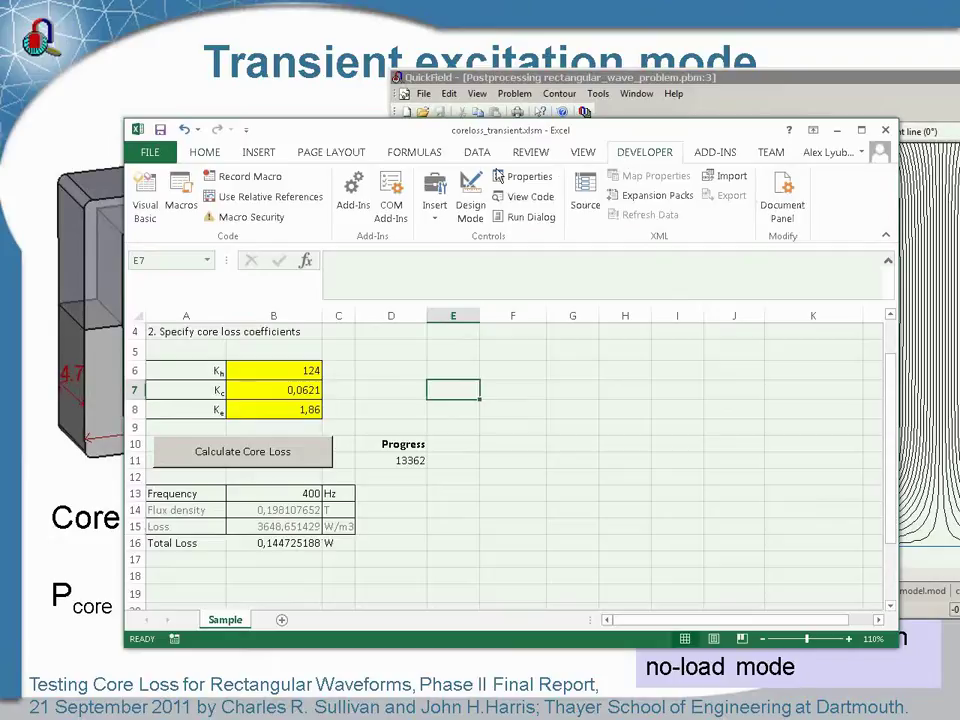
{"action": "left_click", "coordinate": [145, 200]}
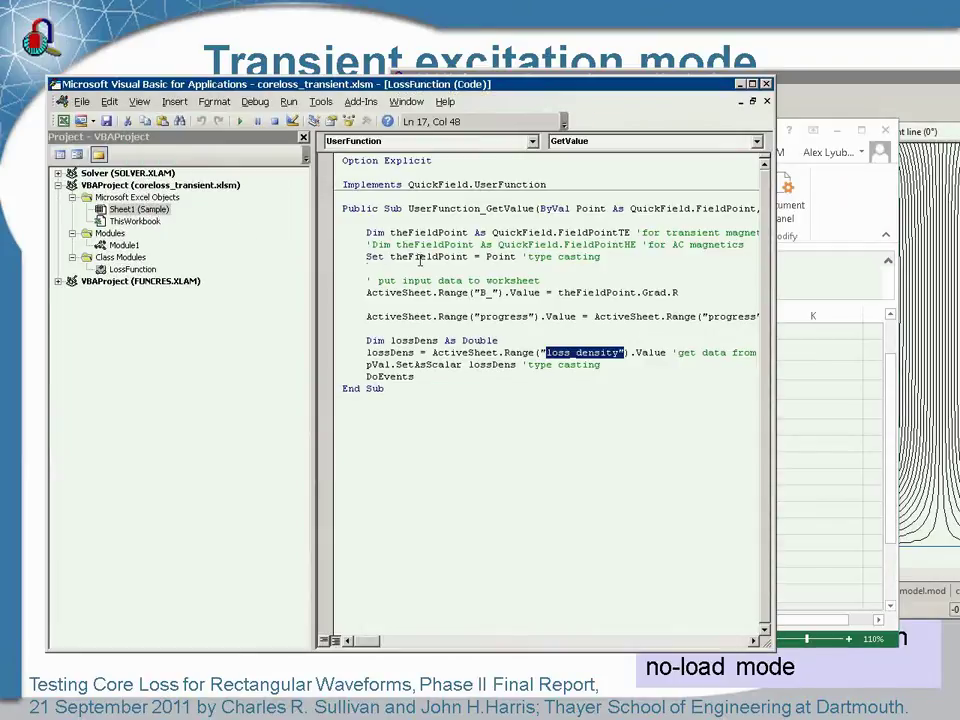
{"action": "left_click", "coordinate": [420, 259]}
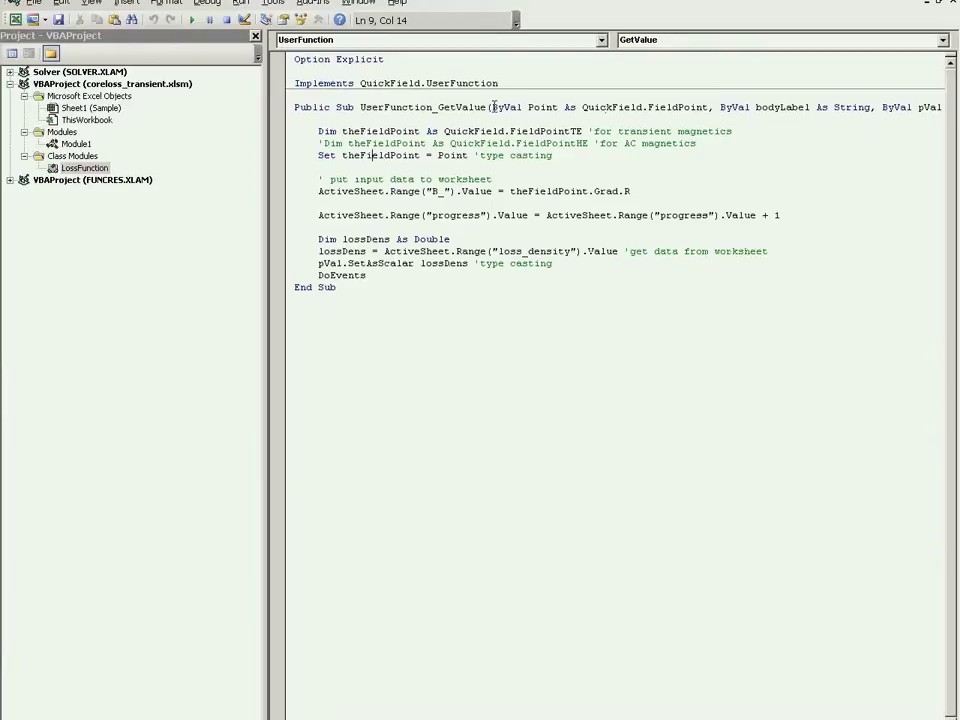
{"action": "left_click_drag", "start_coordinate": [491, 105], "coordinate": [709, 113]}
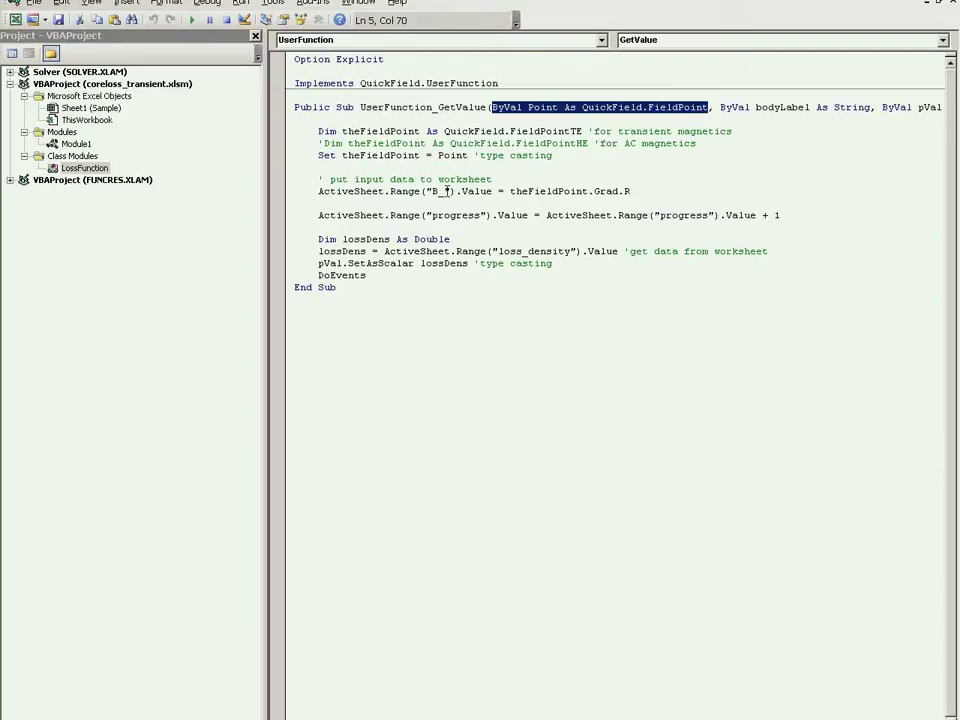
{"action": "left_click_drag", "start_coordinate": [445, 191], "coordinate": [434, 188]}
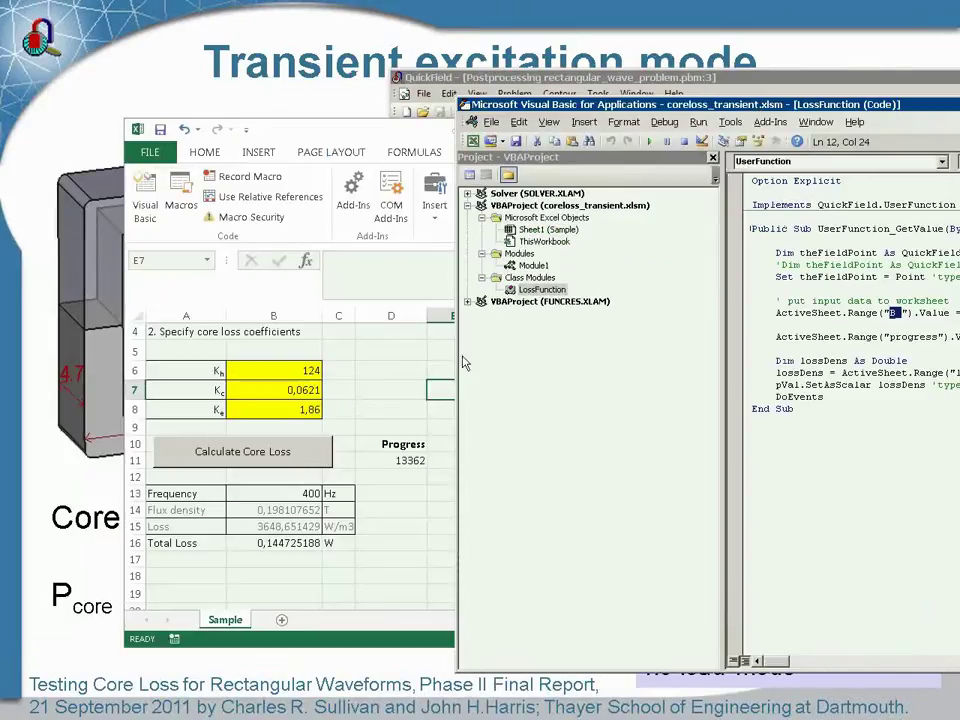
{"action": "left_click", "coordinate": [288, 508]}
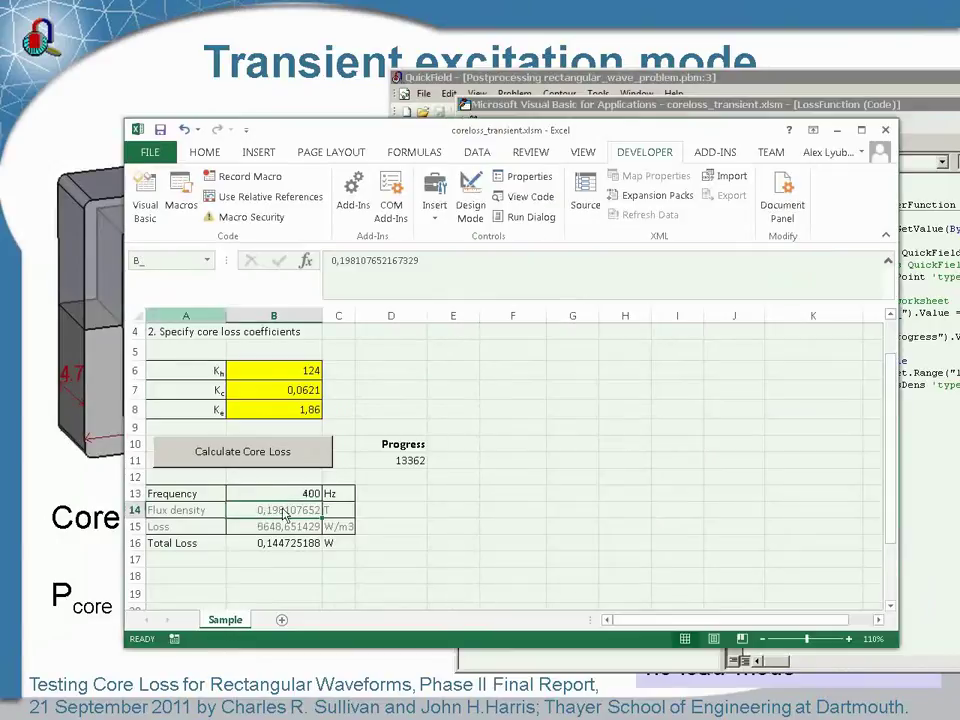
{"action": "left_click", "coordinate": [560, 106]}
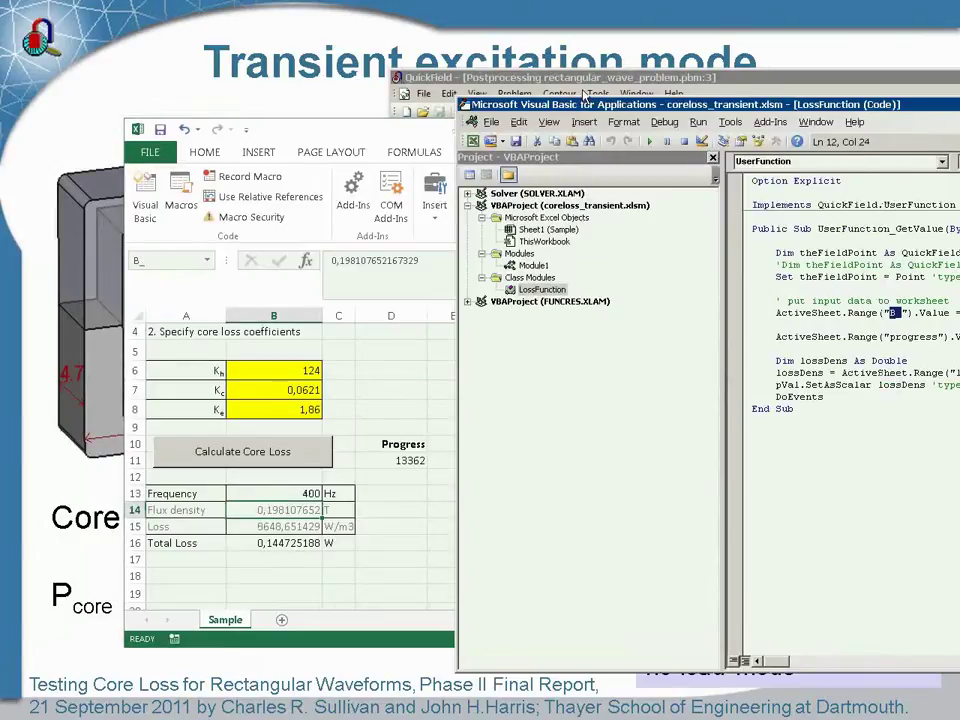
{"action": "left_click", "coordinate": [282, 526]}
{"action": "left_click", "coordinate": [372, 262]}
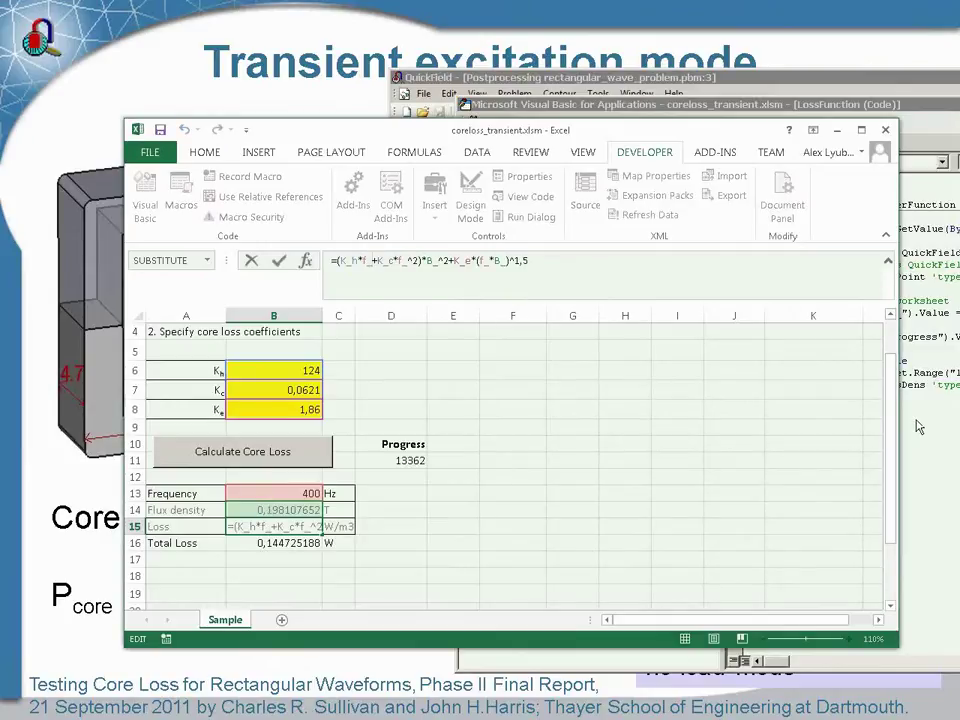
{"action": "key", "text": "ctrl+Return"}
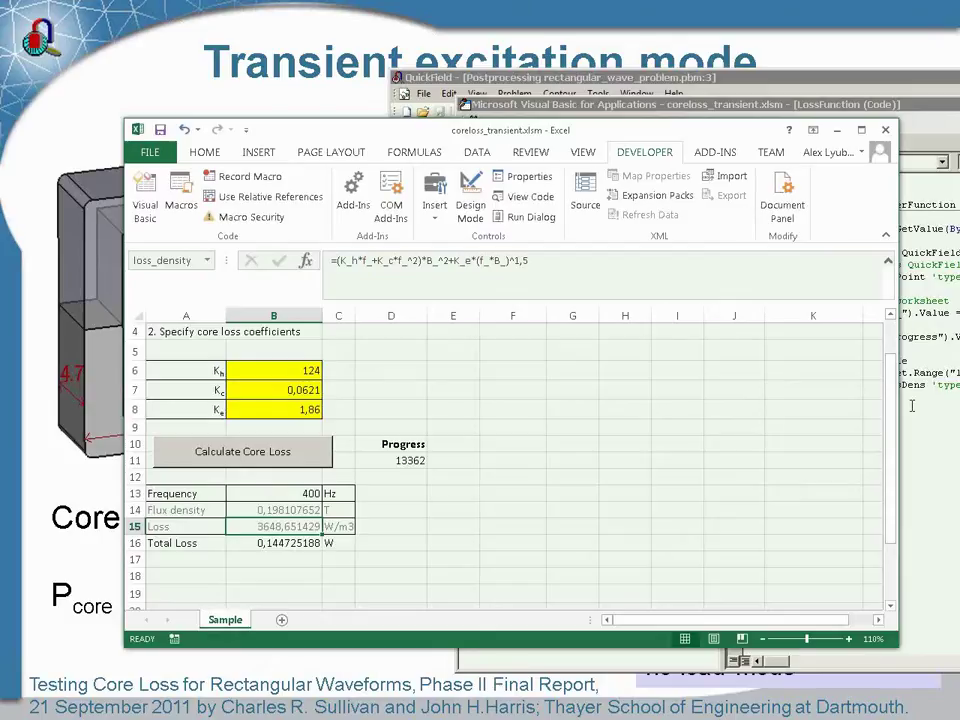
{"action": "left_click", "coordinate": [911, 405]}
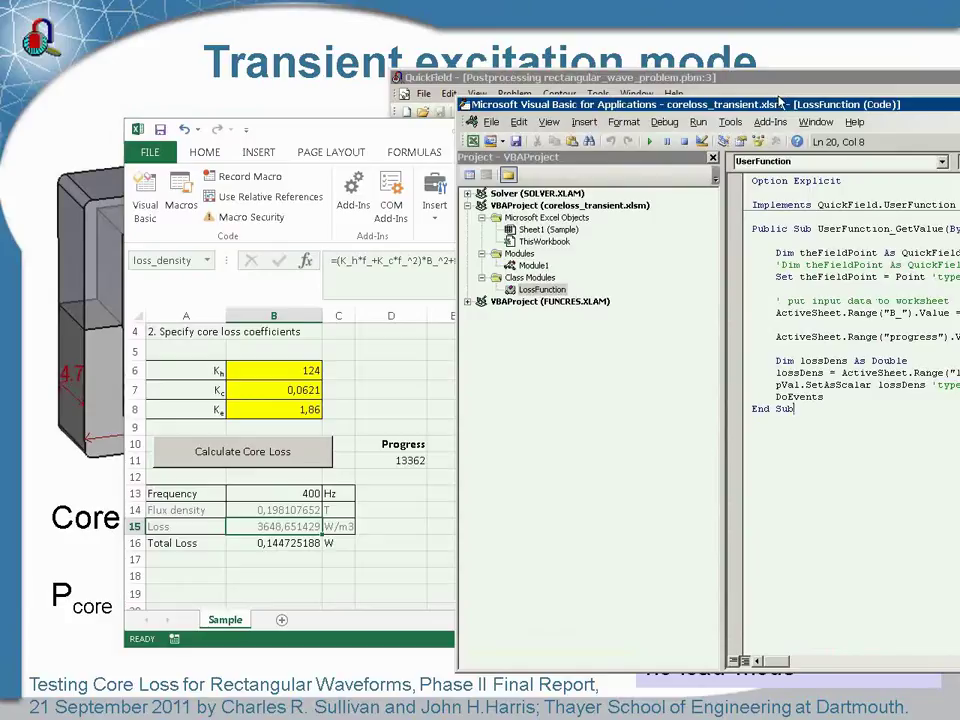
Highlight LossFunction's loss_density read, SetAsScalar return line and DoEvents, then return to the workbook.
{"action": "left_click_drag", "start_coordinate": [782, 108], "coordinate": [561, 100]}
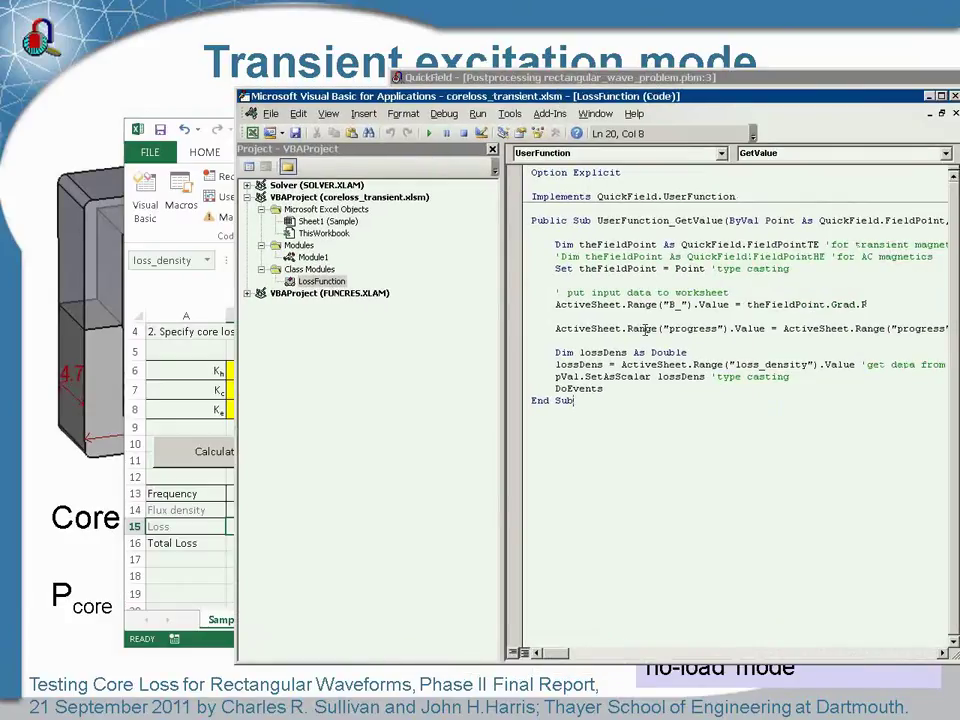
{"action": "left_click_drag", "start_coordinate": [621, 364], "coordinate": [860, 368]}
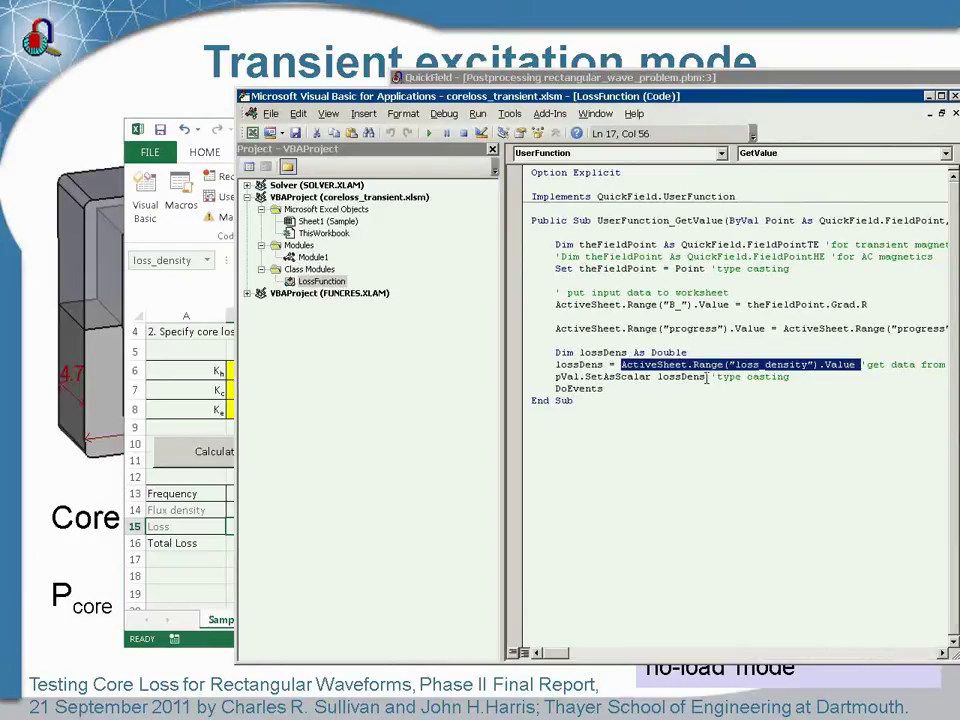
{"action": "left_click_drag", "start_coordinate": [708, 377], "coordinate": [556, 376]}
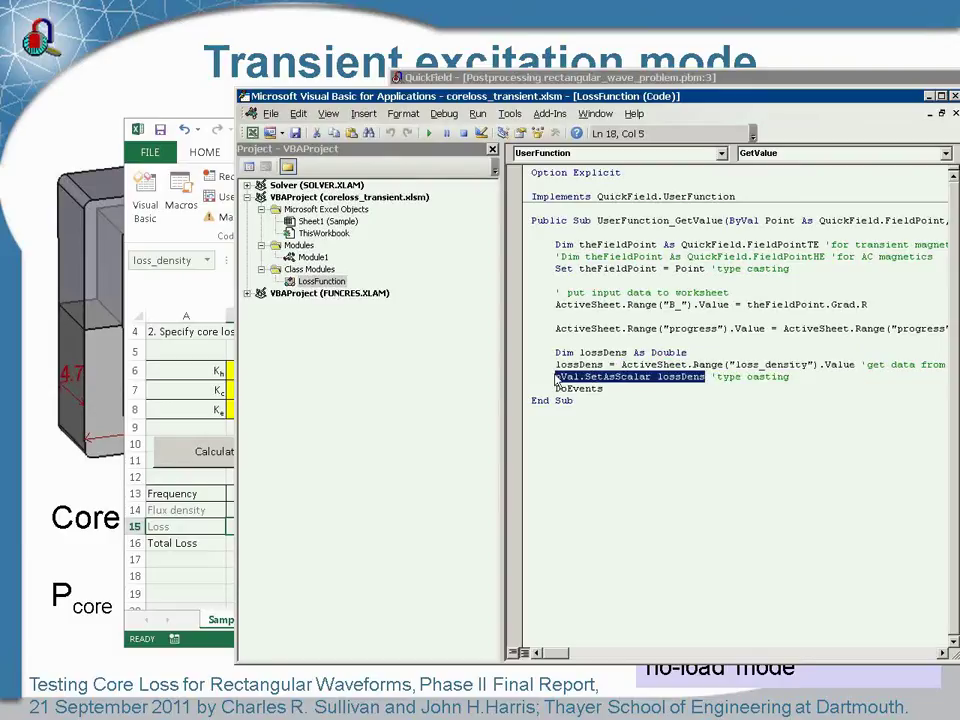
{"action": "left_click_drag", "start_coordinate": [556, 389], "coordinate": [601, 389]}
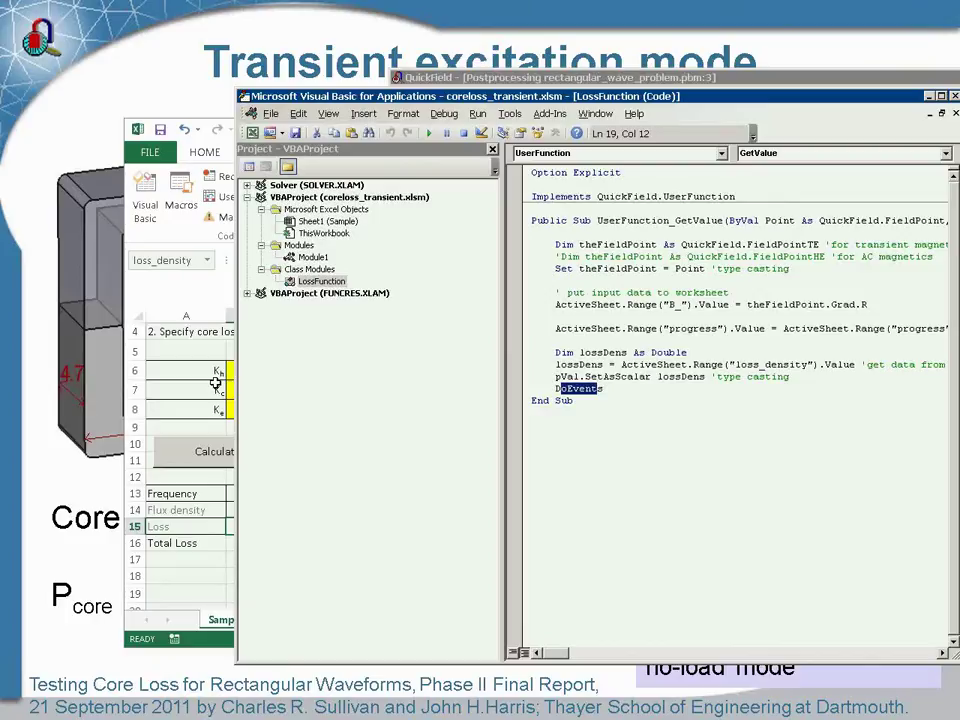
{"action": "left_click", "coordinate": [215, 383]}
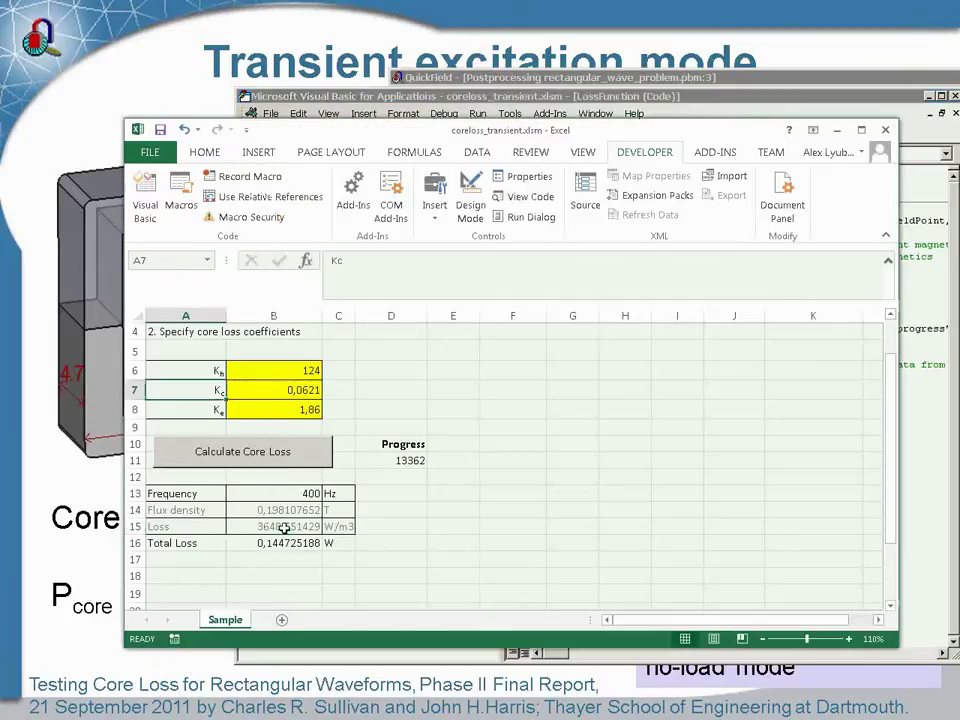
Show B15's loss formula and its referenced cells in the formula bar.
{"action": "left_click", "coordinate": [396, 260]}
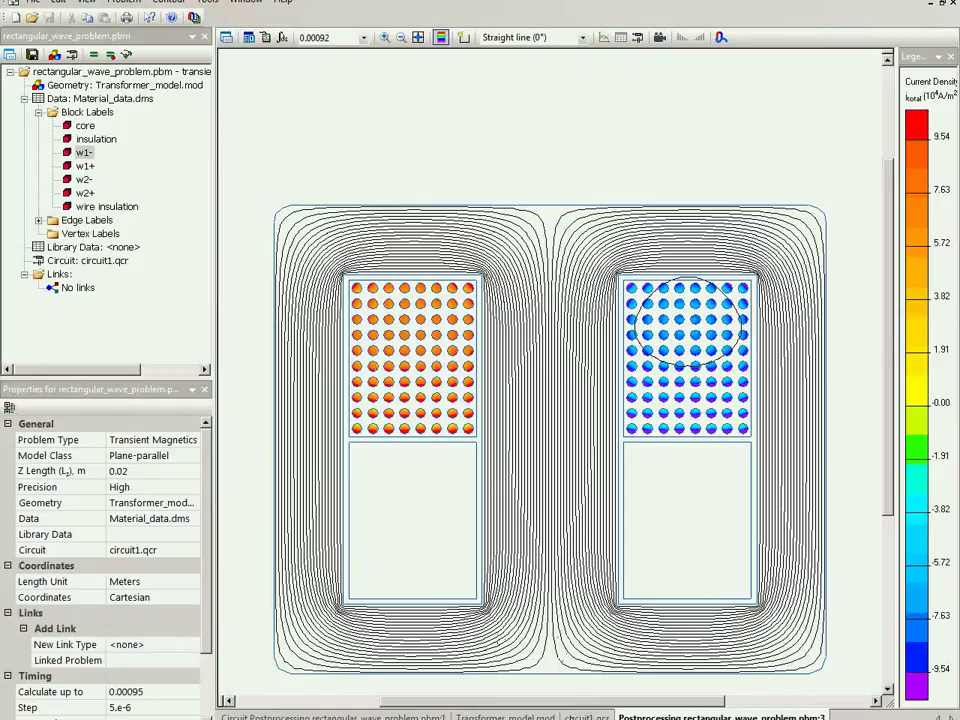
Widen the circuit results to view the triangular winding current, then return to the field plot's time list.
{"action": "left_click", "coordinate": [637, 38]}
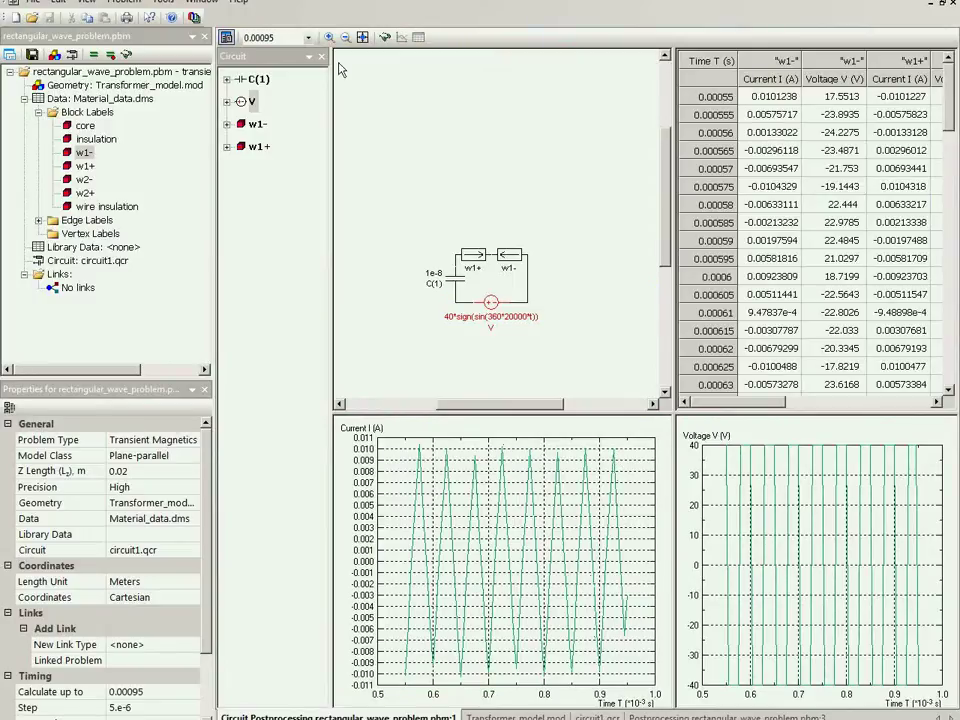
{"action": "left_click", "coordinate": [241, 45]}
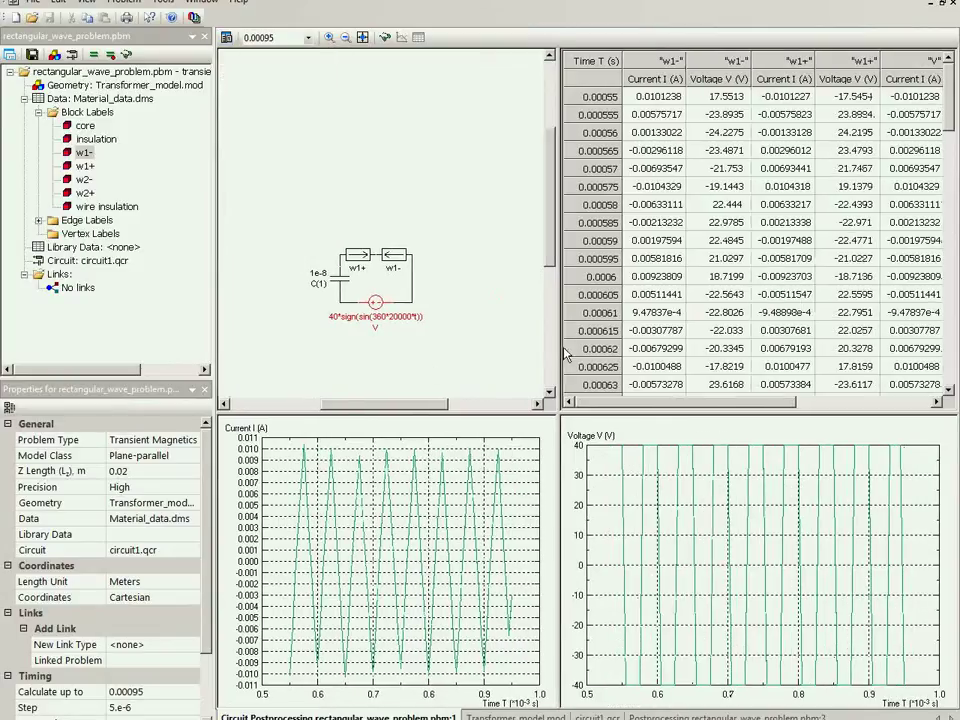
{"action": "left_click_drag", "start_coordinate": [559, 343], "coordinate": [860, 343]}
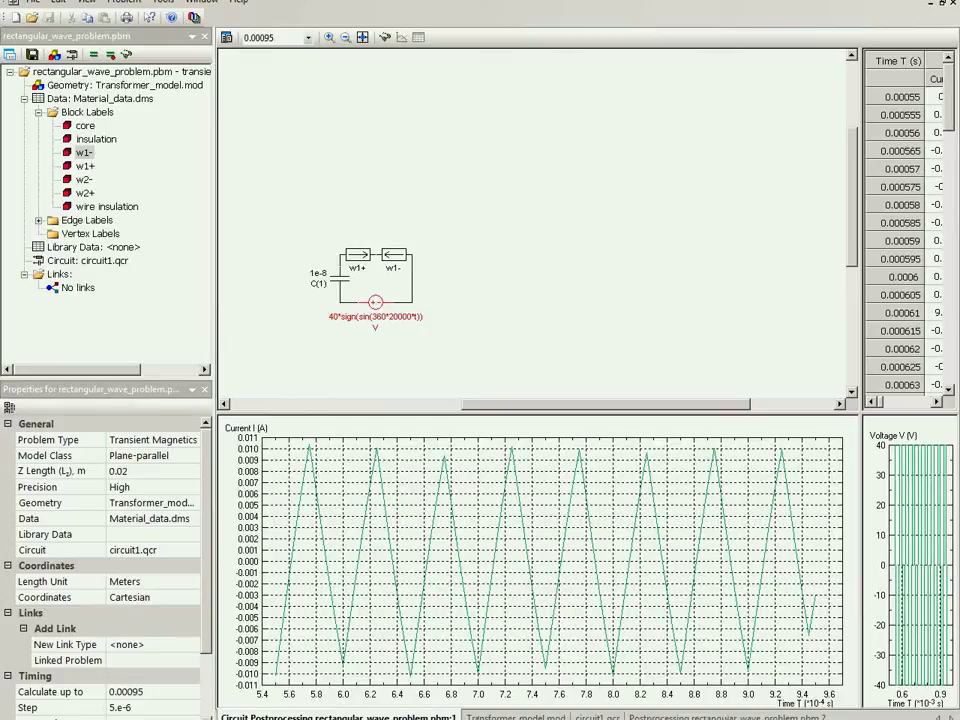
{"action": "left_click", "coordinate": [697, 716]}
{"action": "left_click", "coordinate": [363, 37]}
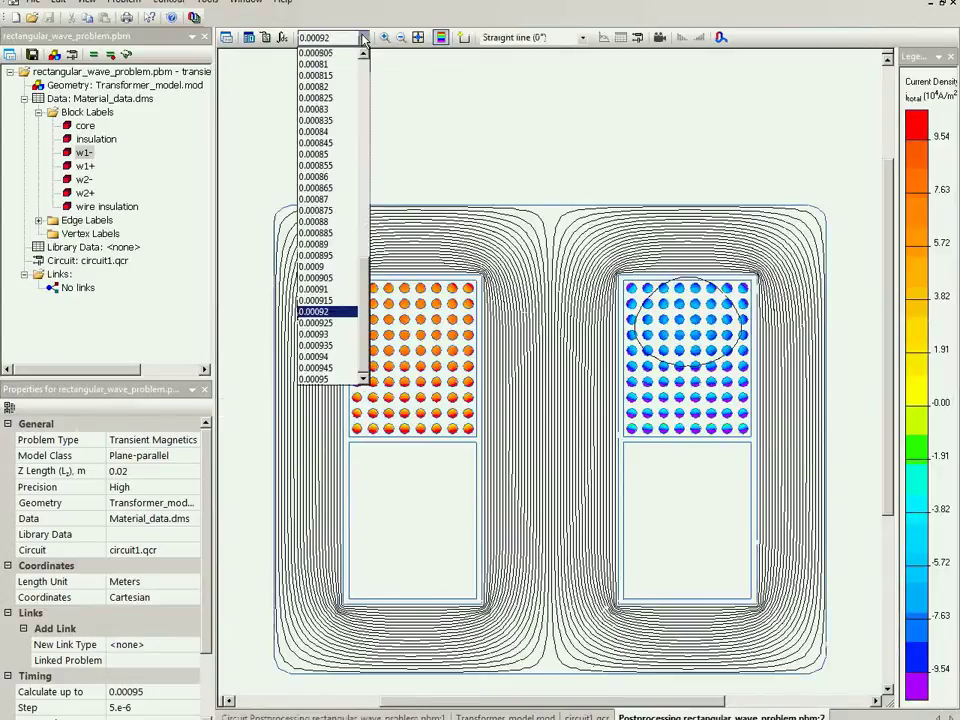
Show the field at time 0.000925 s with coloured flux lines.
{"action": "left_click", "coordinate": [350, 324]}
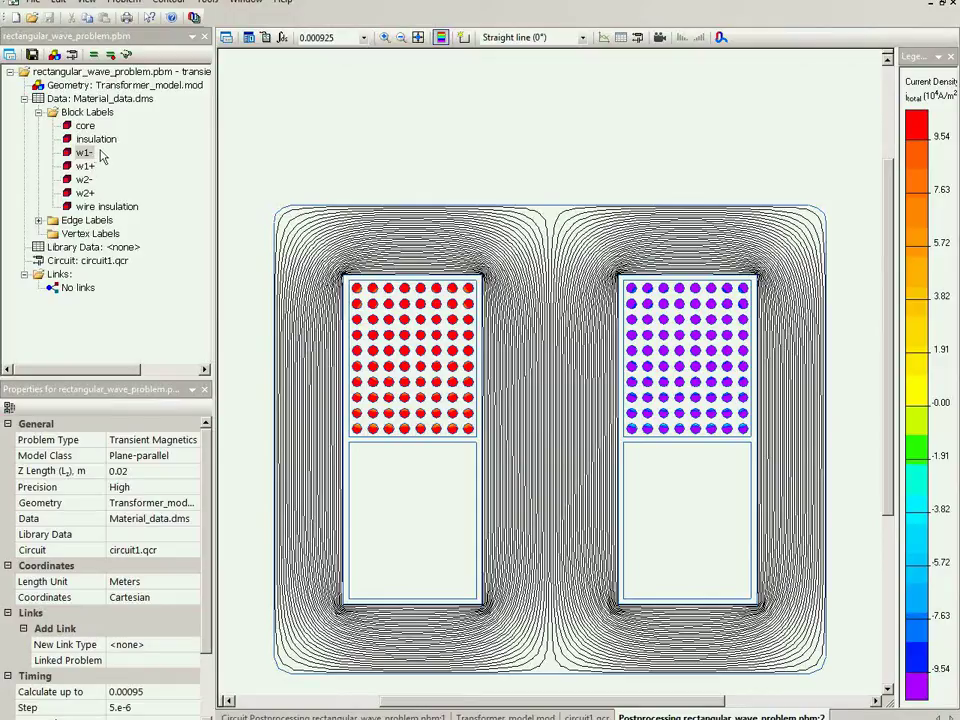
{"action": "left_click", "coordinate": [462, 37]}
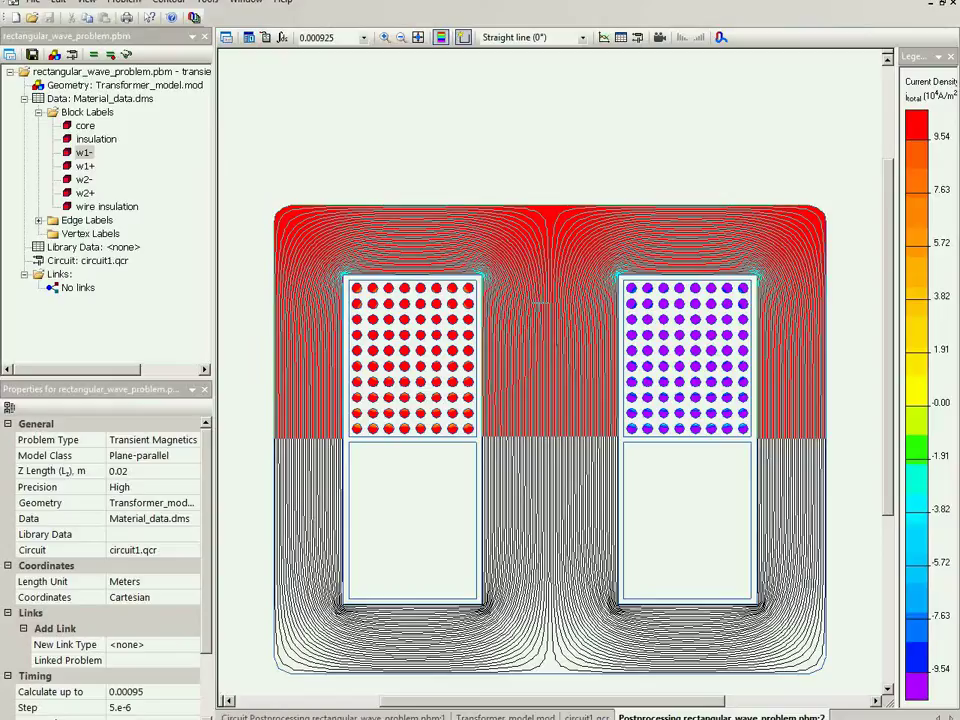
Close a rectangular contour over the core region between the two coils.
{"action": "mouse_move", "coordinate": [497, 222]}
{"action": "left_mouse_down"}
{"action": "mouse_move", "coordinate": [492, 402]}
{"action": "mouse_move", "coordinate": [617, 398]}
{"action": "mouse_move", "coordinate": [598, 312]}
{"action": "mouse_move", "coordinate": [603, 200]}
{"action": "mouse_move", "coordinate": [604, 216]}
{"action": "mouse_move", "coordinate": [496, 213]}
{"action": "left_mouse_up"}
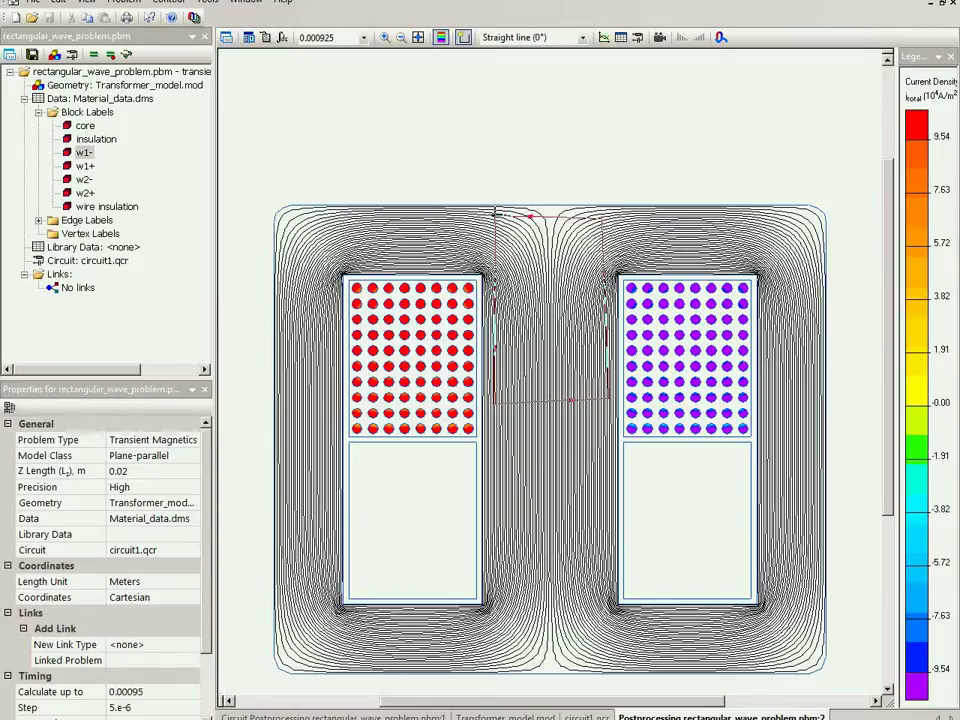
{"action": "left_click", "coordinate": [166, 2]}
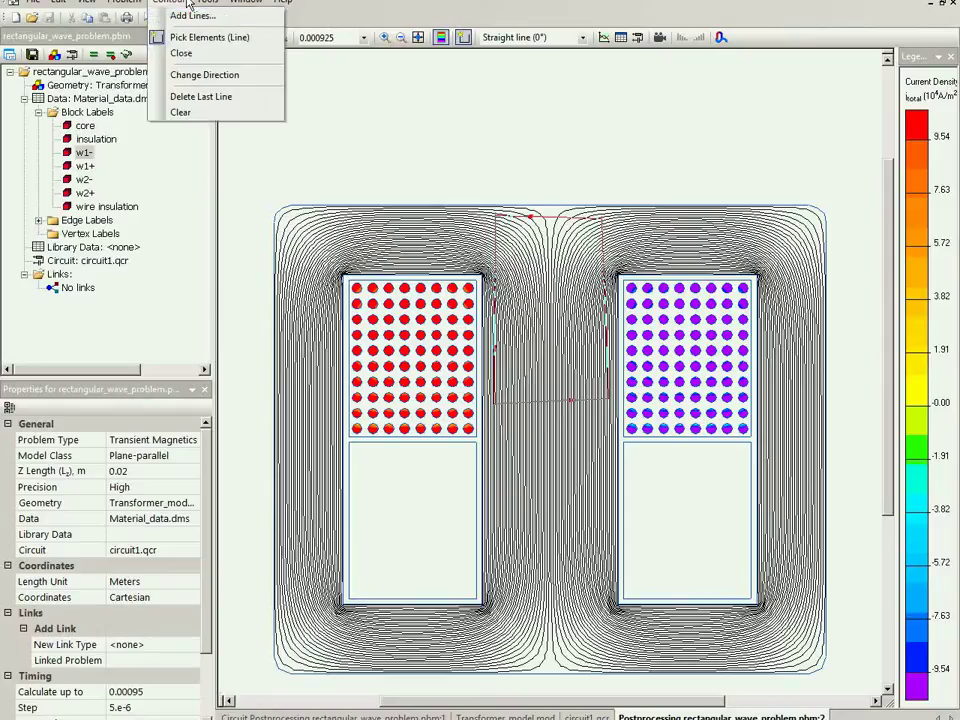
{"action": "left_click", "coordinate": [182, 52]}
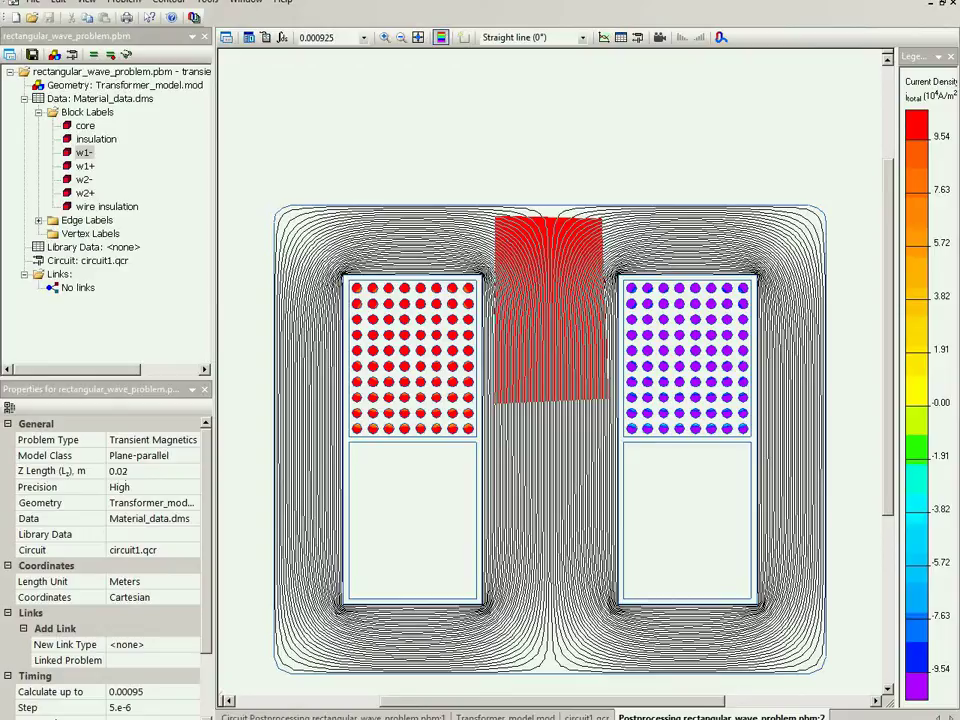
In the coreloss_transient.xlsm workbook, commit the Loss formula in B15 and select flux density cell B14.
{"action": "key", "text": "alt+Tab"}
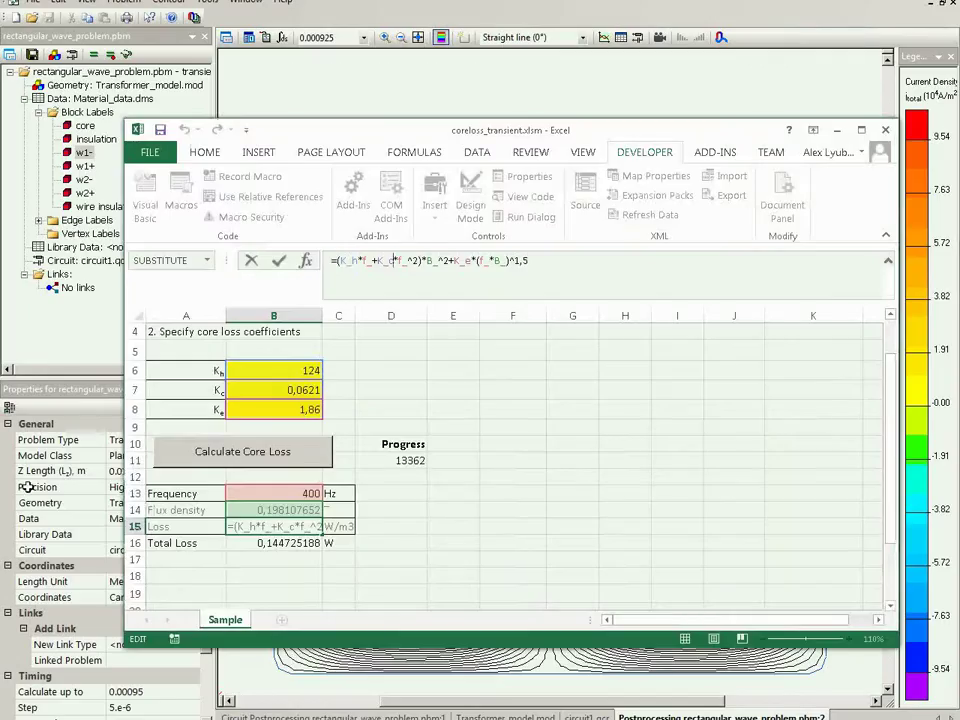
{"action": "key", "text": "ctrl+Return"}
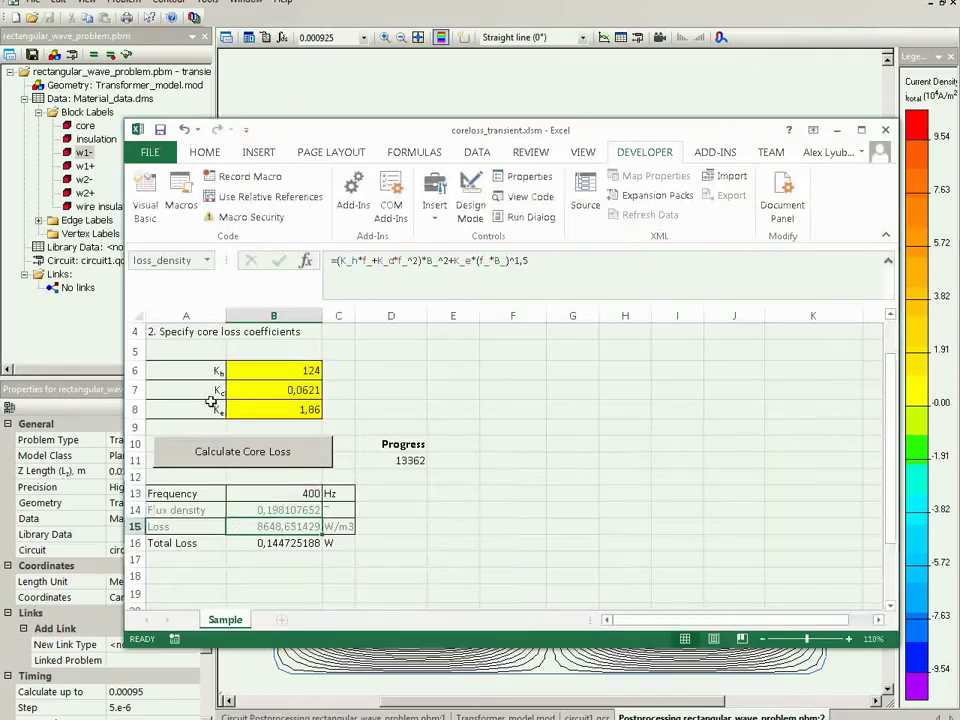
{"action": "left_click", "coordinate": [270, 512]}
Label the first coefficient set k1, a1, b1 in cells D6:D8.
{"action": "left_click", "coordinate": [271, 519]}
{"action": "left_click", "coordinate": [397, 365]}
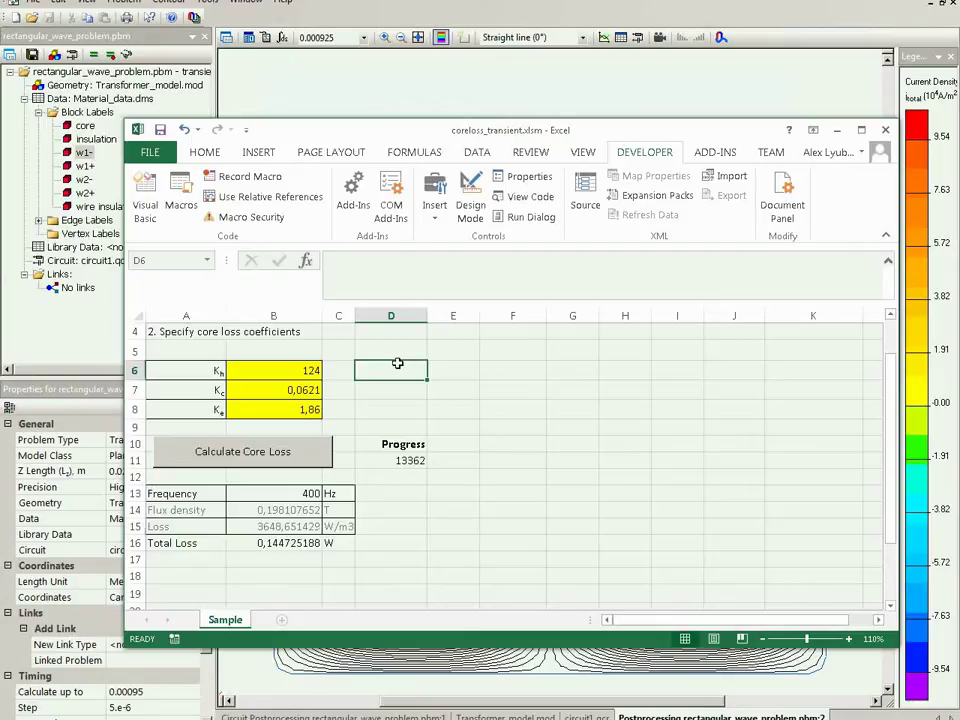
{"action": "type", "text": "k1"}
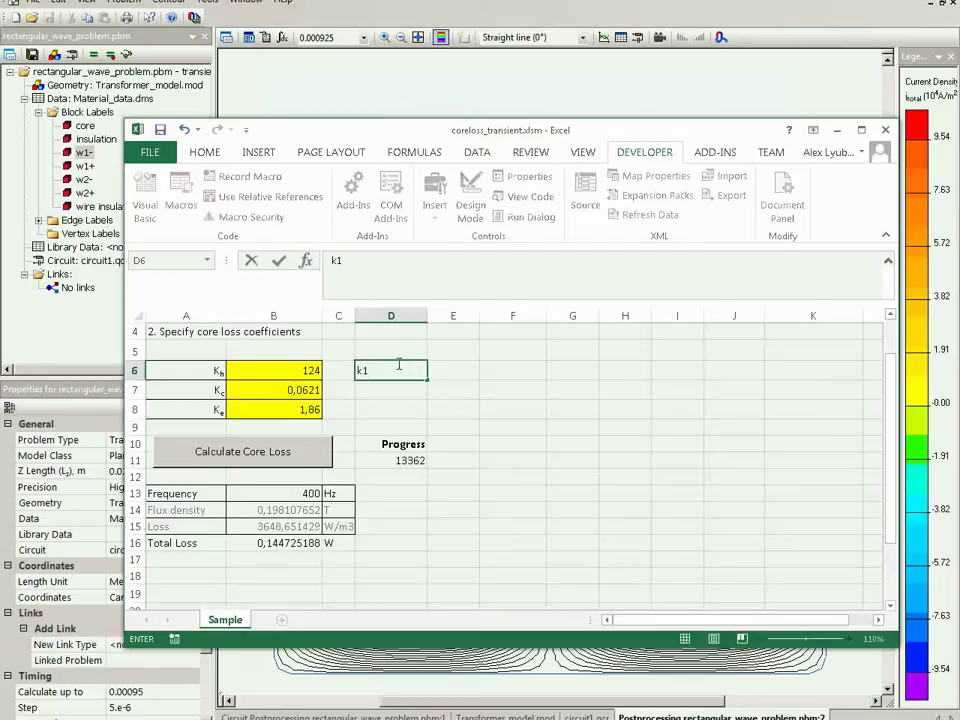
{"action": "key", "text": "Return"}
{"action": "type", "text": "a1"}
{"action": "key", "text": "Return"}
{"action": "type", "text": "b1"}
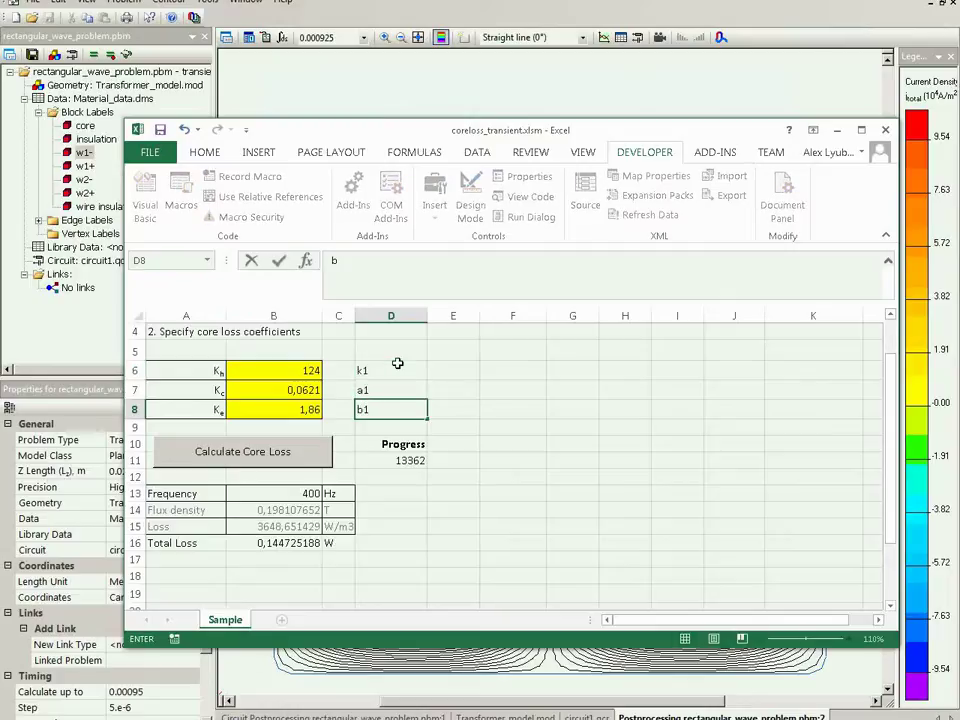
{"action": "key", "text": "Up"}
Label the second coefficient set k2, a2, b2 in cells F6:F8.
{"action": "key", "text": "Right"}
{"action": "key", "text": "Right"}
{"action": "key", "text": "Right"}
{"action": "key", "text": "Up"}
{"action": "key", "text": "Left"}
{"action": "type", "text": "k2"}
{"action": "key", "text": "Return"}
{"action": "type", "text": "a2"}
{"action": "key", "text": "Return"}
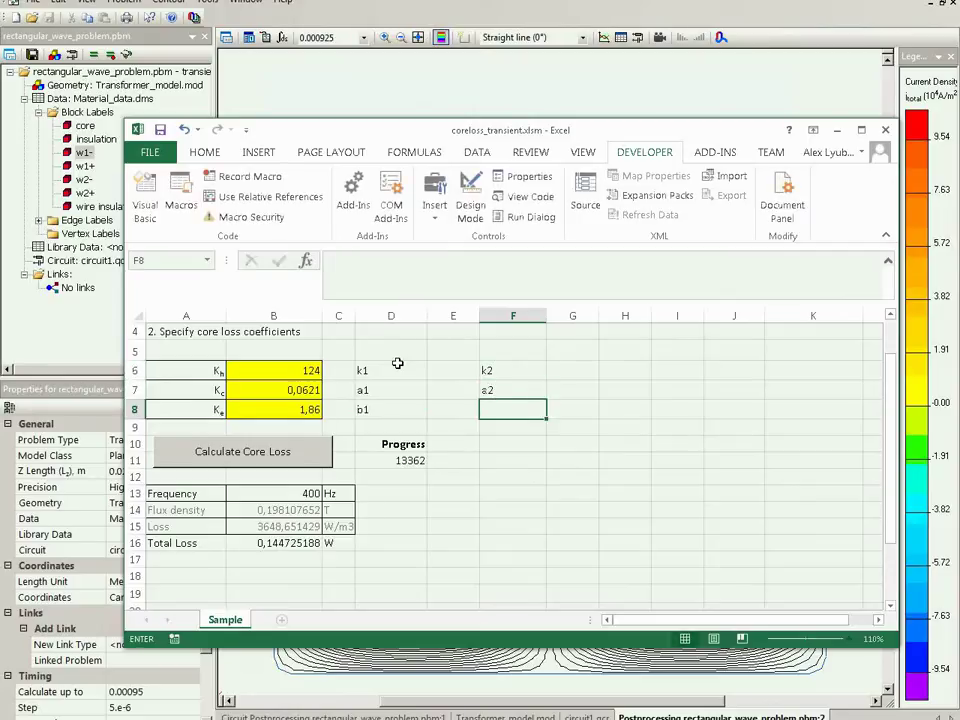
{"action": "type", "text": "b2"}
{"action": "key", "text": "Return"}
{"action": "key", "text": "Left"}
{"action": "key", "text": "Up"}
{"action": "key", "text": "Up"}
{"action": "key", "text": "Left"}
{"action": "key", "text": "Up"}
{"action": "key", "text": "Right"}
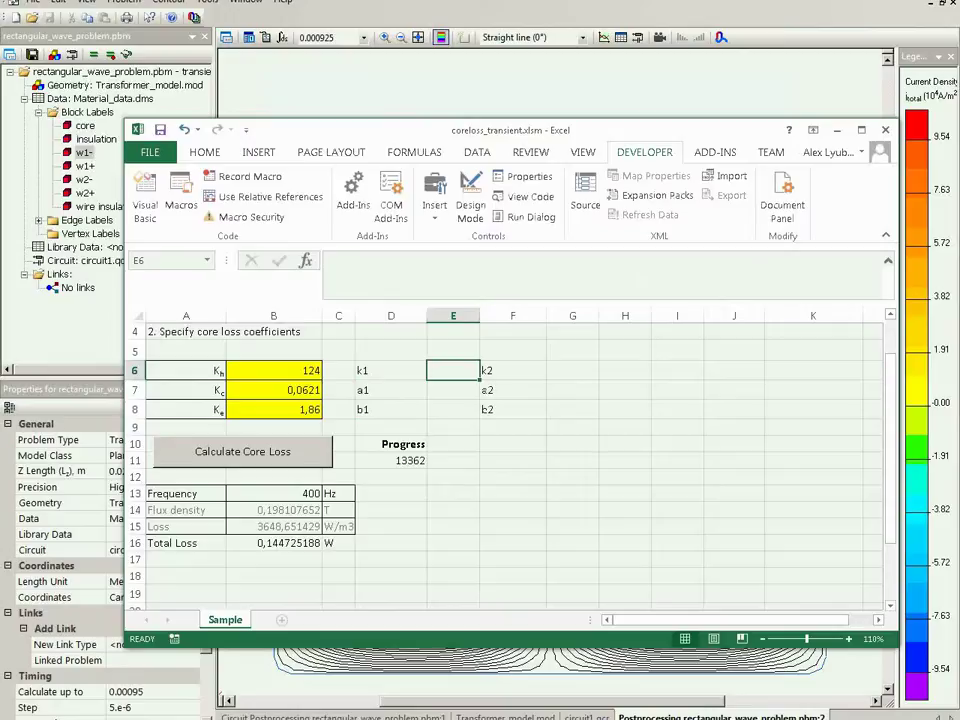
Using the paper's 3C81 E-core table, enter k1 18,02, a1 1,23, b1 2,45 in E6:E8.
{"action": "key", "text": "alt+Tab"}
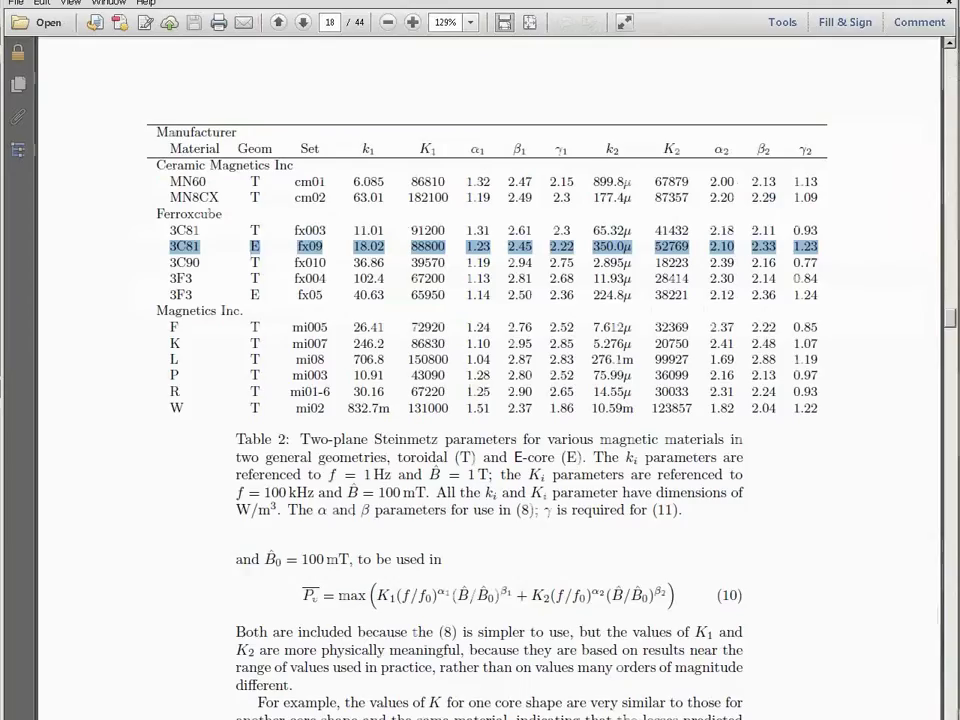
{"action": "key", "text": "alt+Tab"}
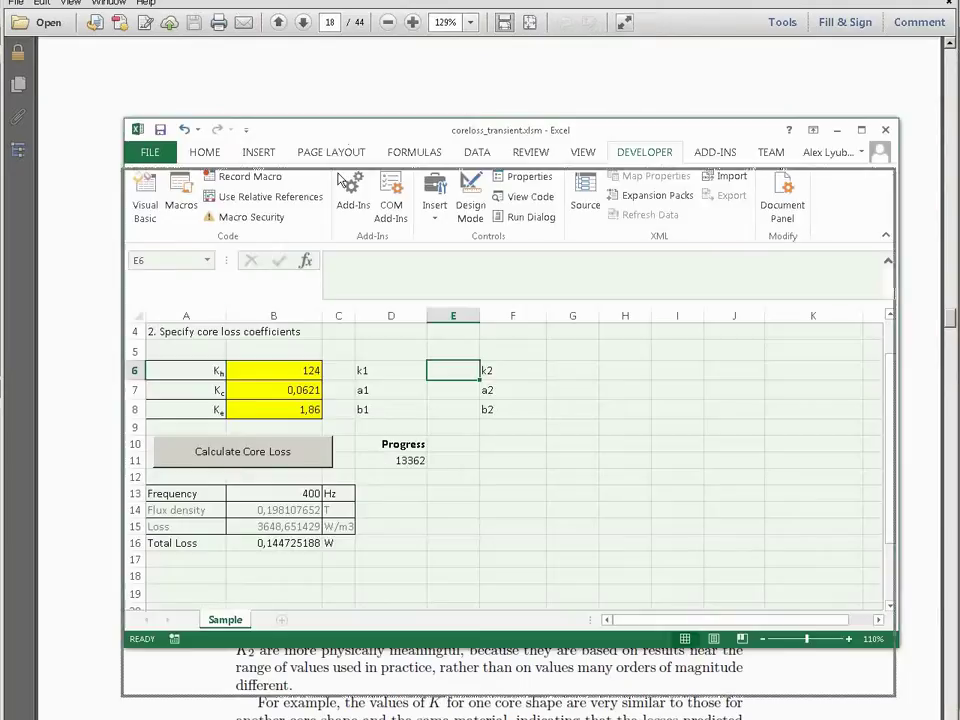
{"action": "left_click_drag", "start_coordinate": [380, 129], "coordinate": [362, 287]}
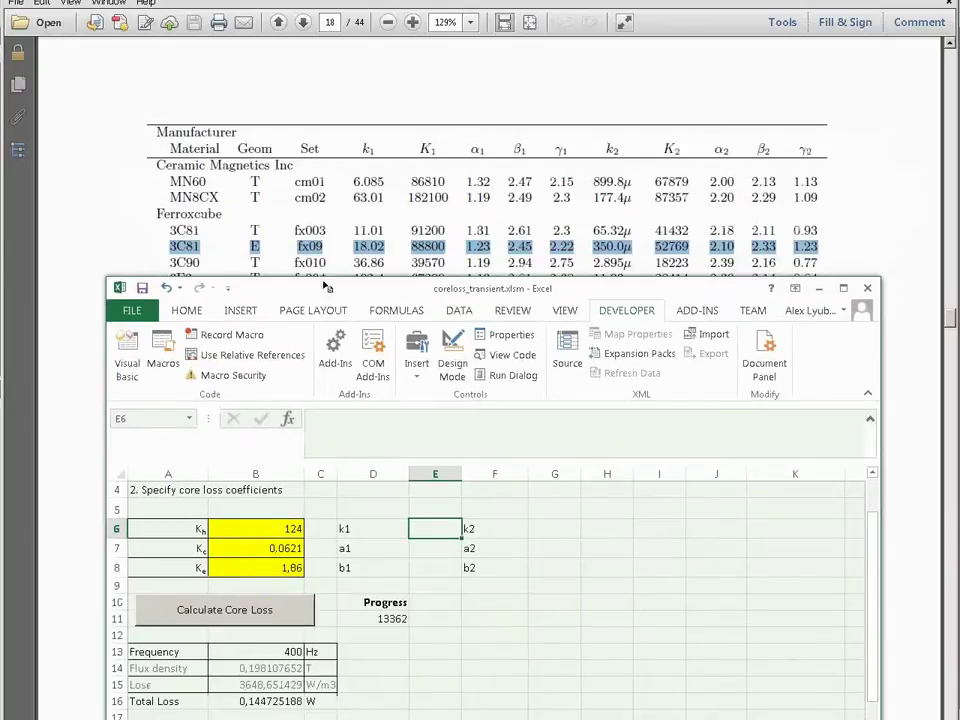
{"action": "type", "text": "18,02"}
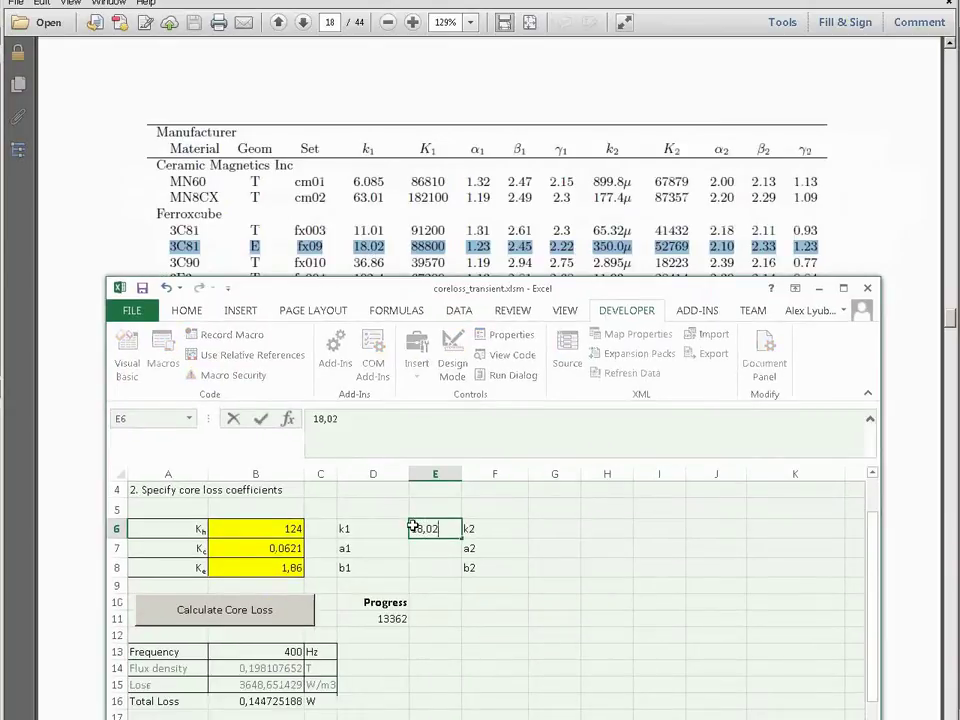
{"action": "key", "text": "Return"}
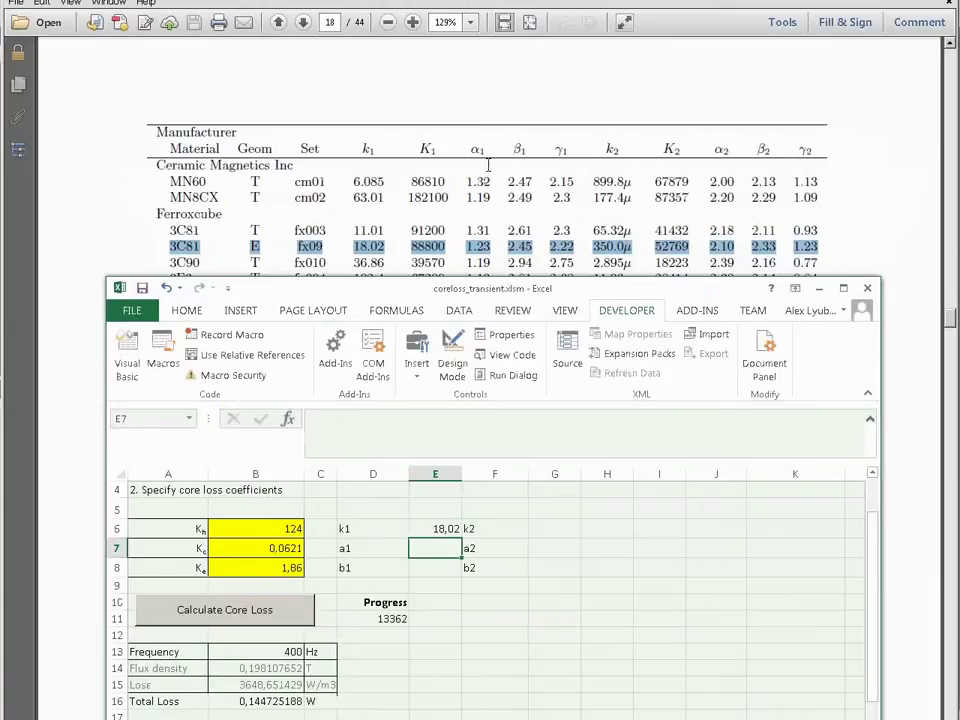
{"action": "type", "text": "1,23"}
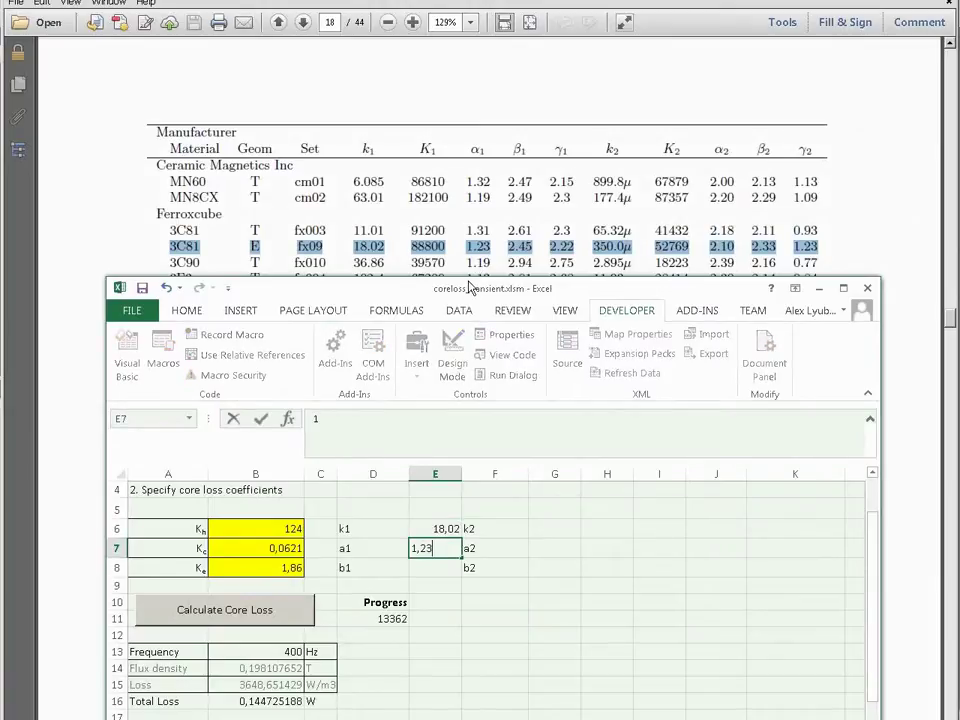
{"action": "key", "text": "Return"}
{"action": "type", "text": "2,45"}
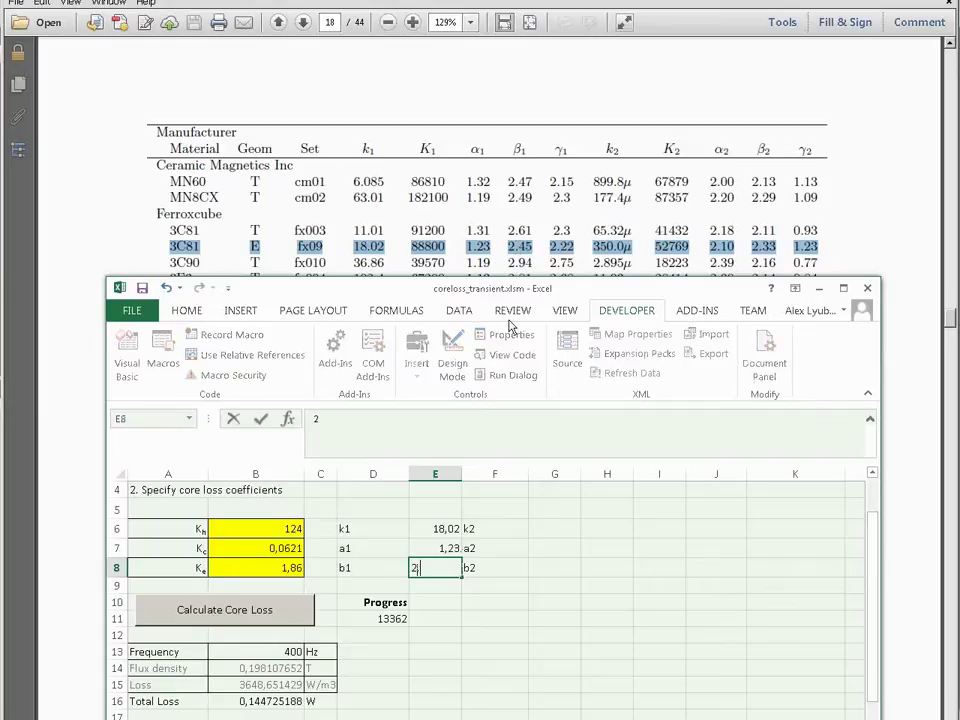
{"action": "left_click", "coordinate": [538, 528]}
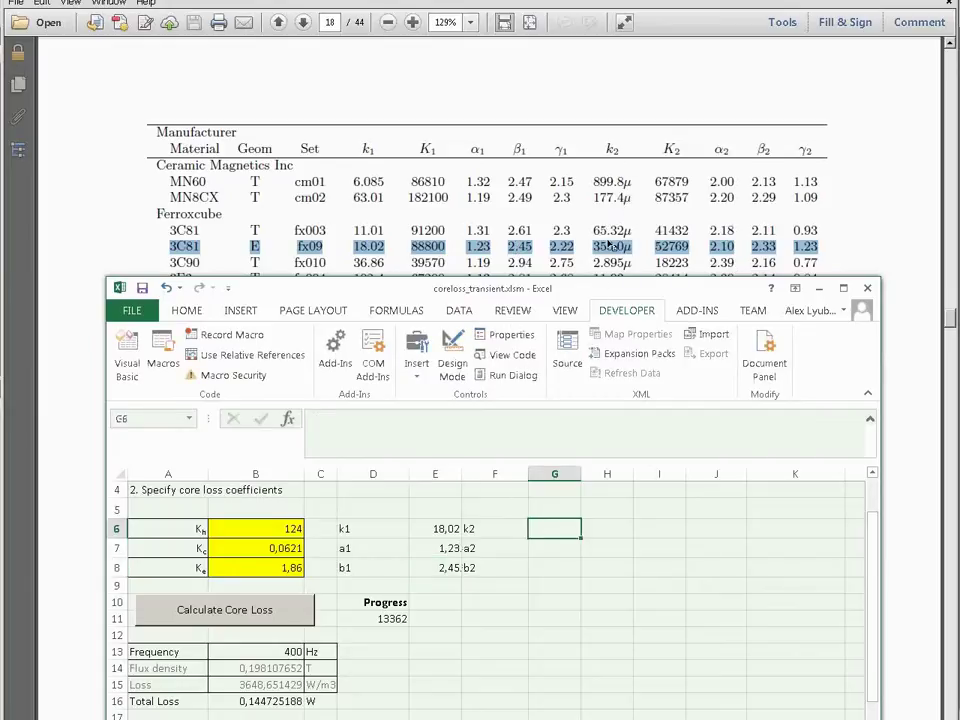
Enter k2 3,50E-04, a2 2,1 and b2 2,33 in G6:G8.
{"action": "type", "text": "350e-6"}
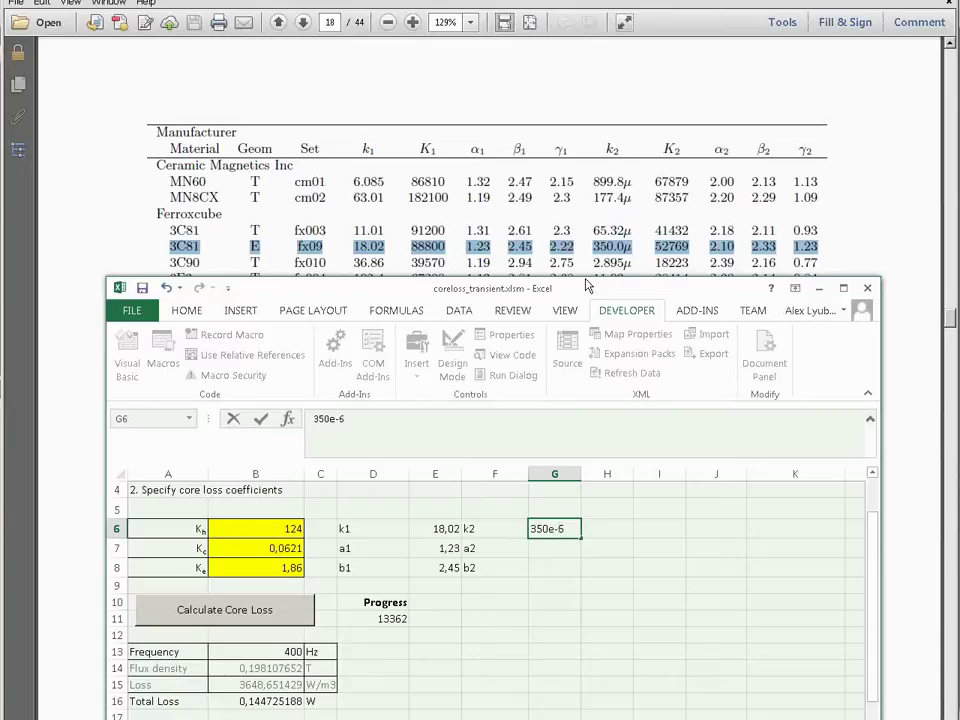
{"action": "key", "text": "Return"}
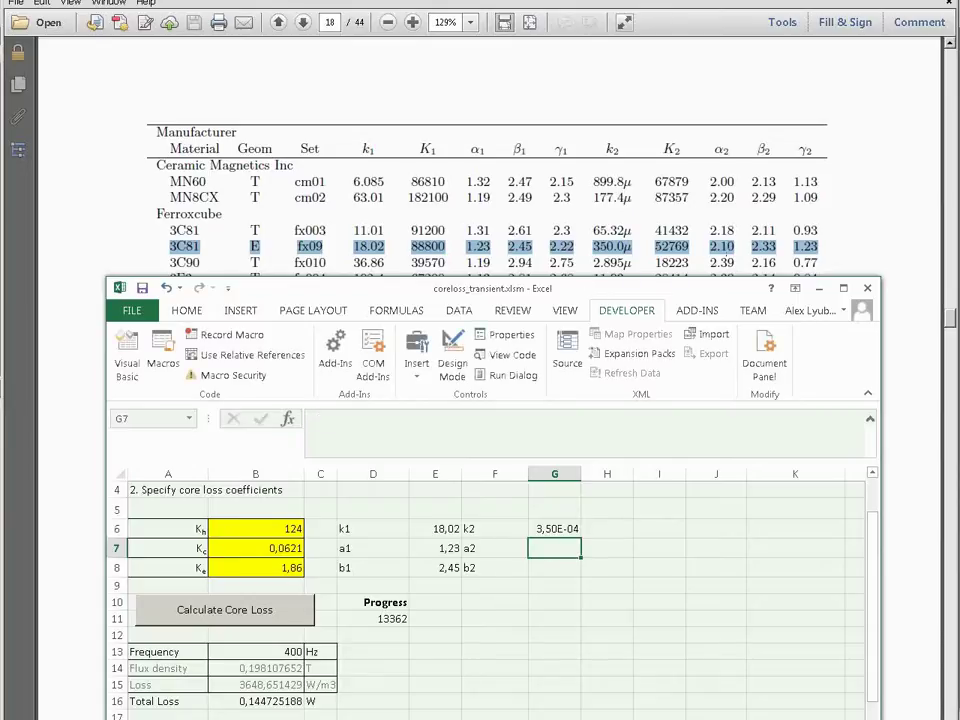
{"action": "type", "text": "2,10"}
{"action": "key", "text": "Return"}
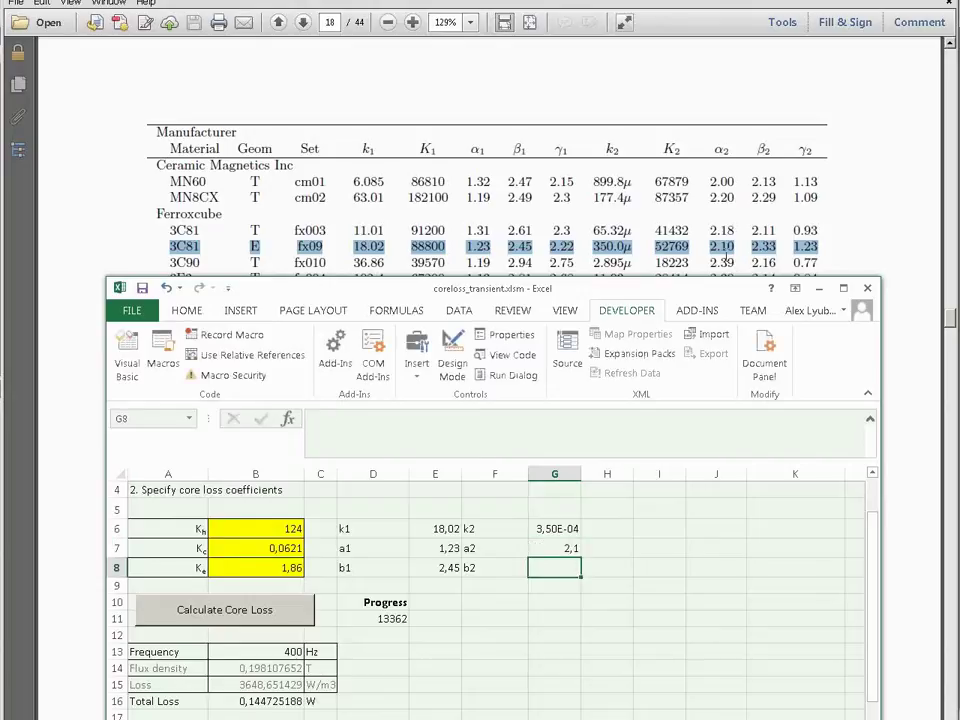
{"action": "type", "text": "2,33"}
{"action": "left_click", "coordinate": [431, 636]}
{"action": "left_click", "coordinate": [288, 684]}
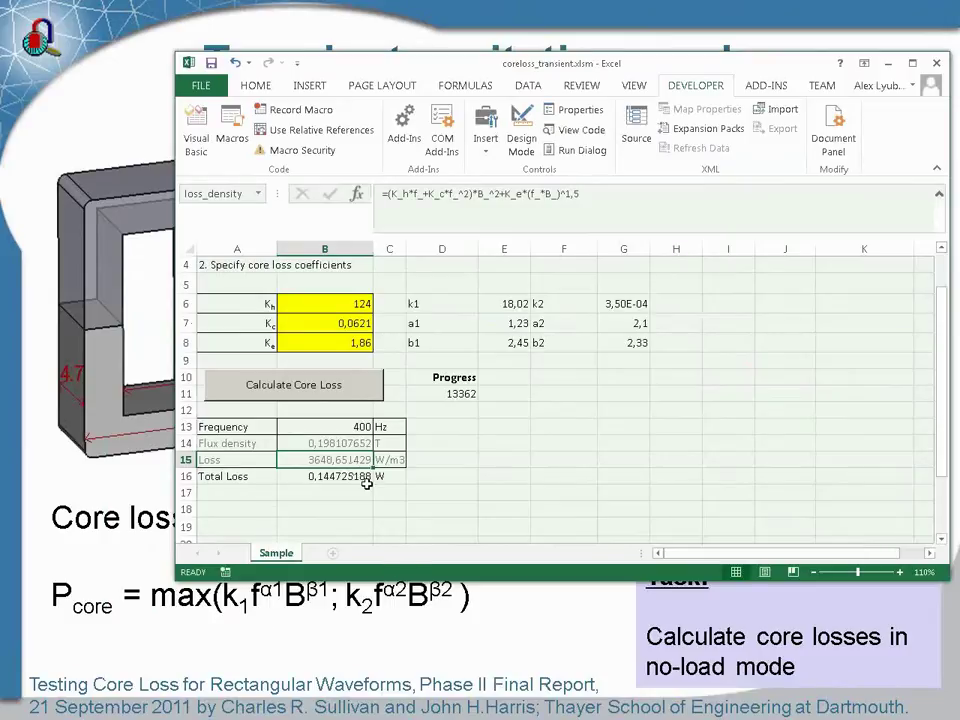
Start the B15 Loss formula as =MAX(E6*f_^E7*B_^E8; for the first Steinmetz term.
{"action": "type", "text": "=ma"}
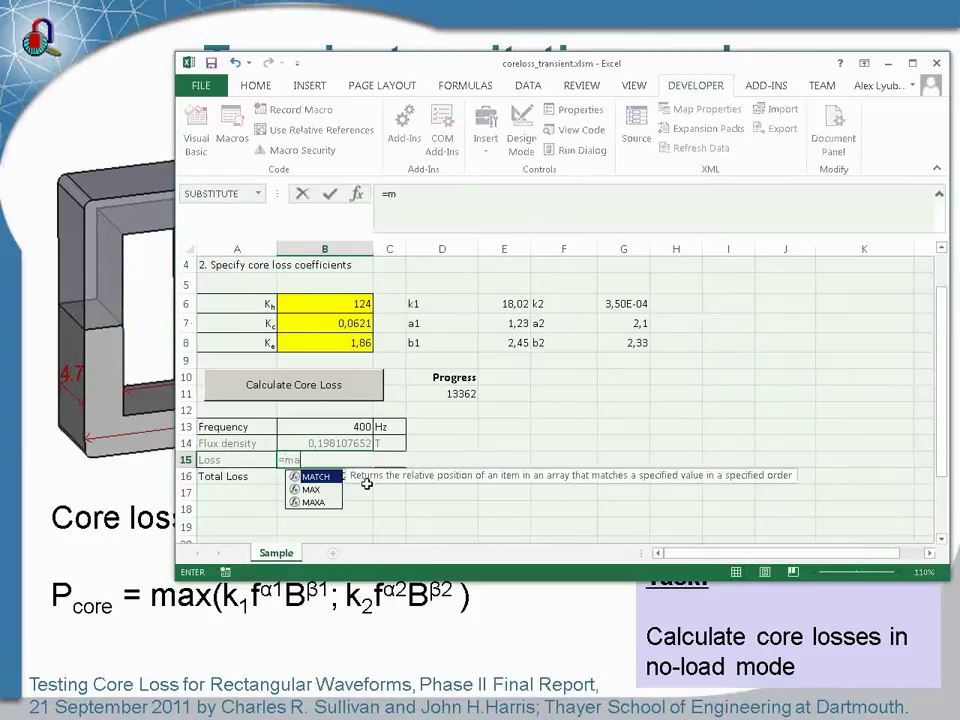
{"action": "type", "text": "x"}
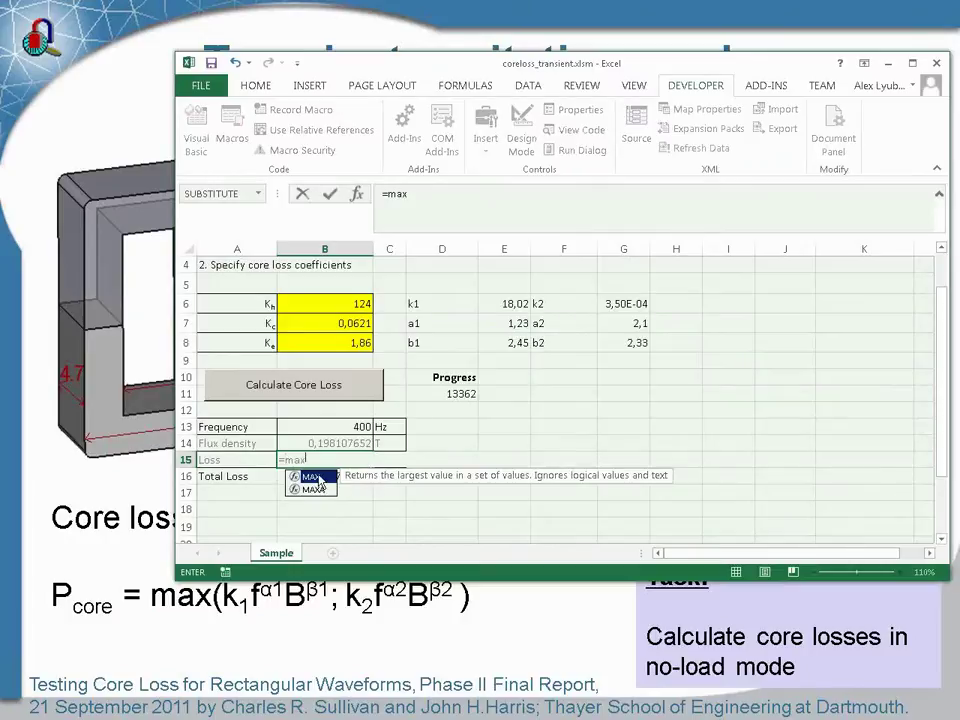
{"action": "double_click", "coordinate": [320, 478]}
{"action": "left_click", "coordinate": [440, 195]}
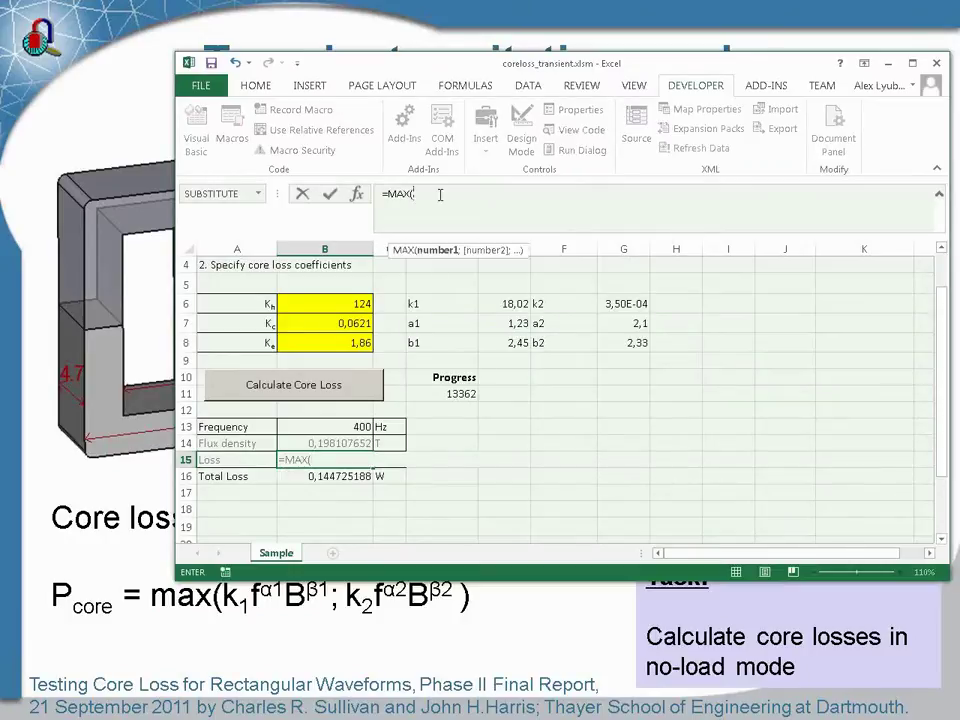
{"action": "left_click", "coordinate": [502, 306]}
{"action": "type", "text": "*"}
{"action": "left_click", "coordinate": [334, 429]}
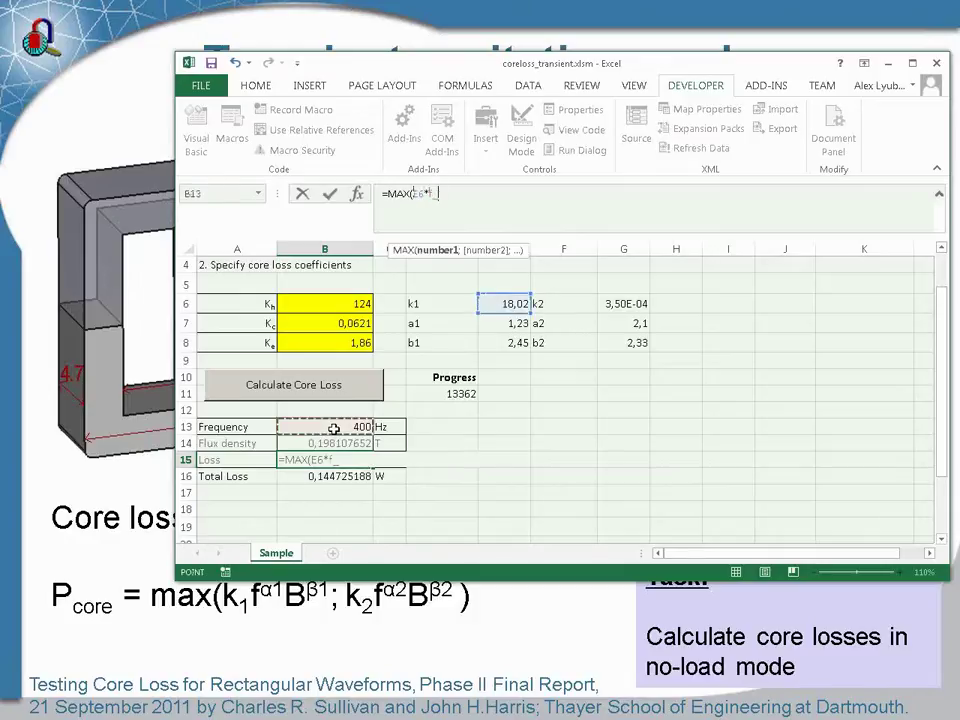
{"action": "type", "text": "^"}
{"action": "left_click", "coordinate": [509, 325]}
{"action": "type", "text": "*"}
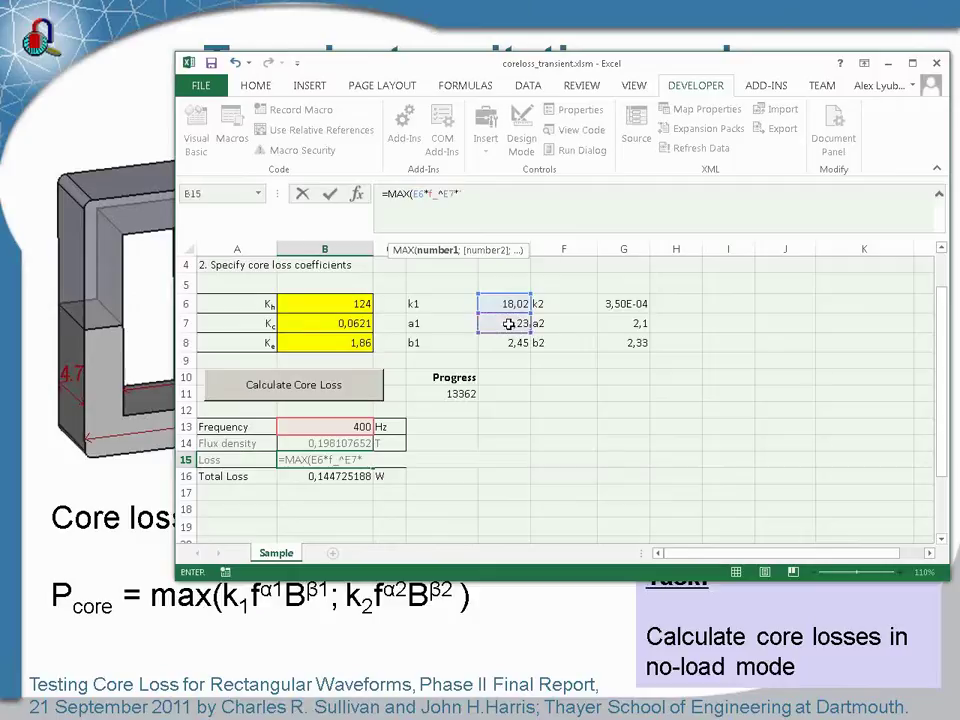
{"action": "left_click", "coordinate": [330, 445]}
{"action": "type", "text": "^"}
{"action": "left_click", "coordinate": [511, 342]}
{"action": "type", "text": ";"}
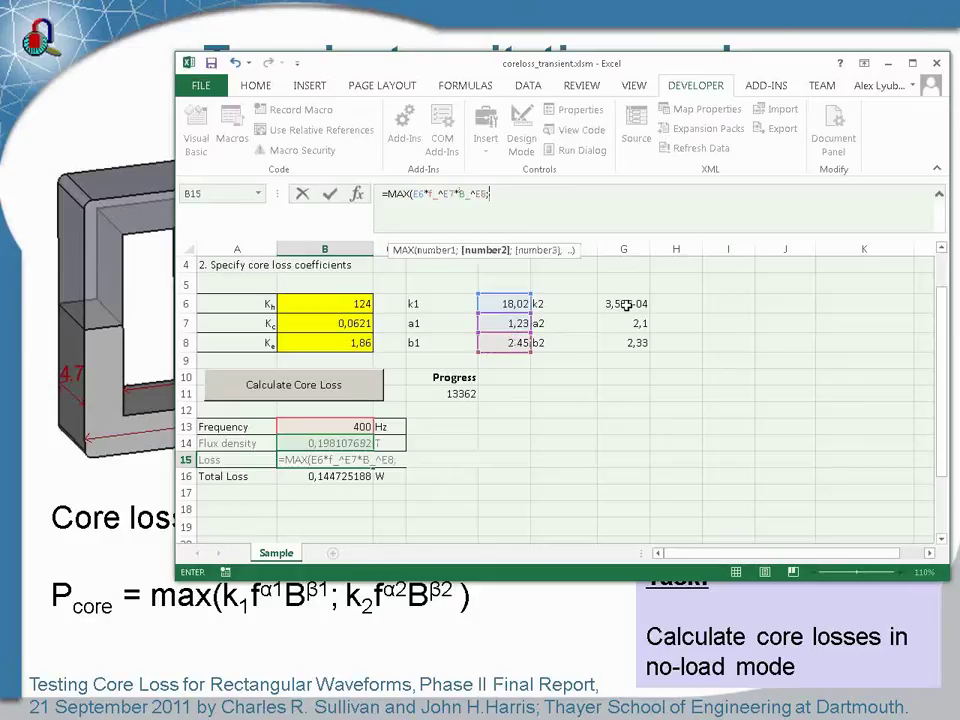
Add the second term G6*f_^G7*B_^G8 and commit the MAX formula, giving 541,6224297 W/m3.
{"action": "left_click", "coordinate": [627, 304]}
{"action": "type", "text": "*"}
{"action": "left_click", "coordinate": [327, 430]}
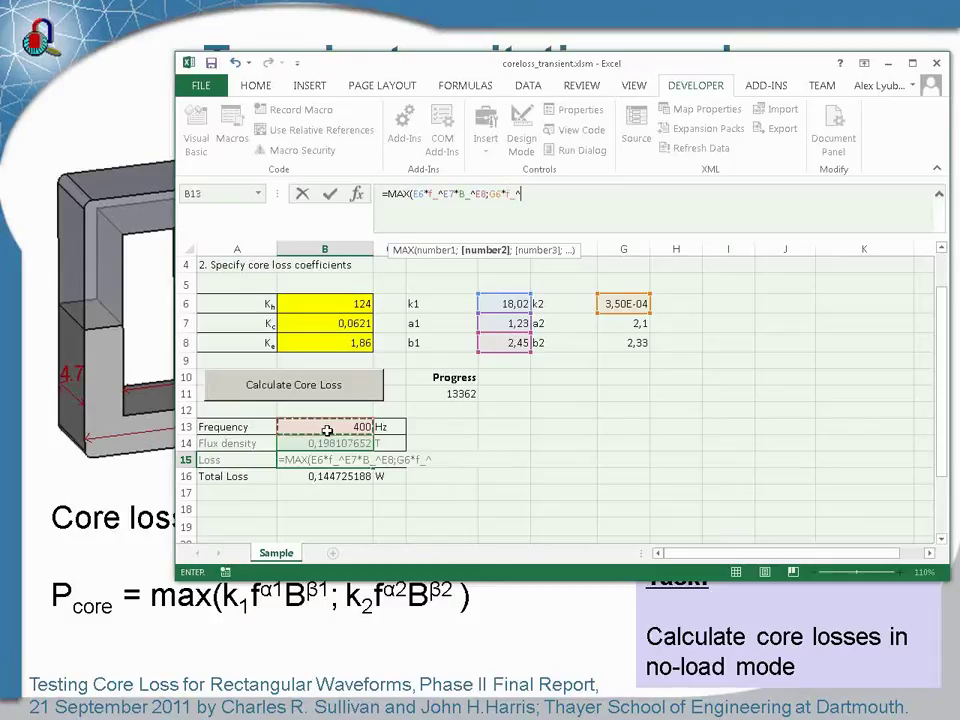
{"action": "type", "text": "^"}
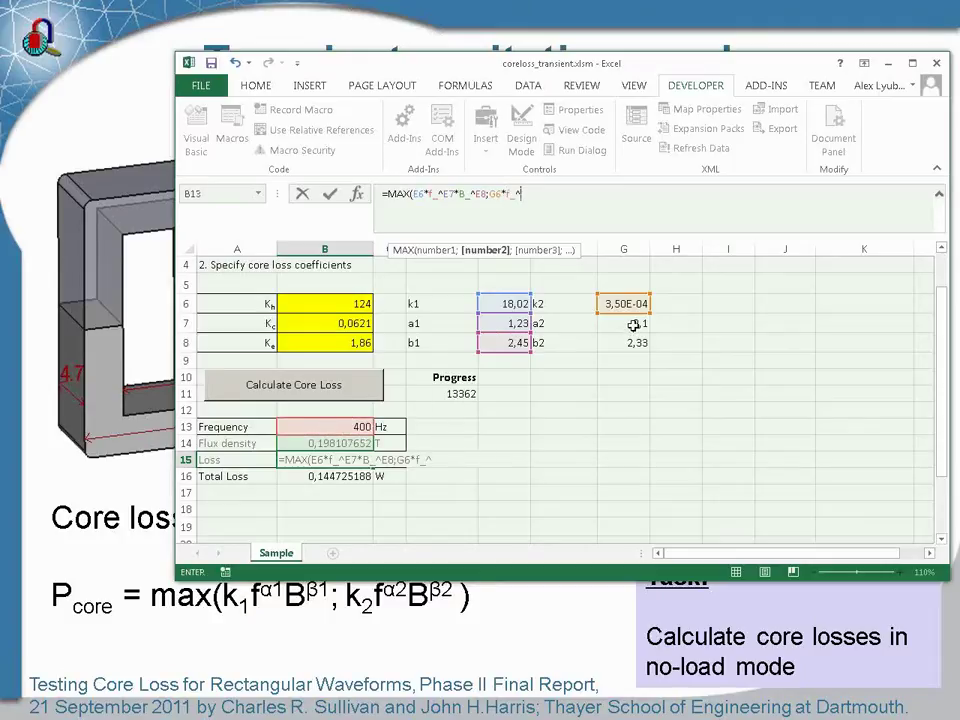
{"action": "left_click", "coordinate": [633, 325]}
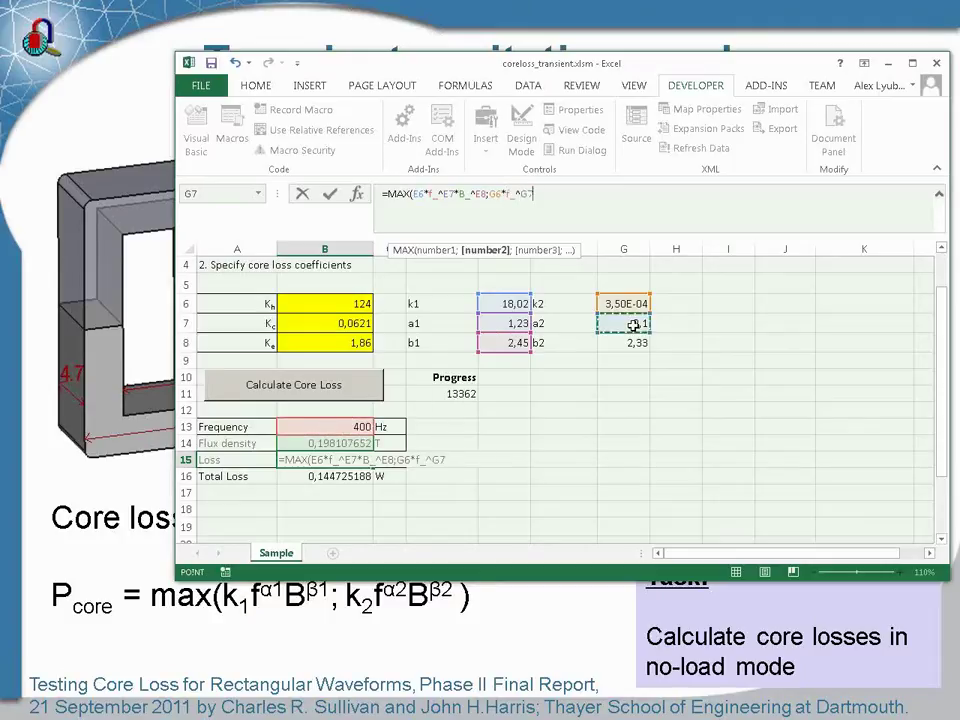
{"action": "left_click", "coordinate": [333, 445]}
{"action": "type", "text": "^"}
{"action": "left_click", "coordinate": [634, 345]}
{"action": "key", "text": "ctrl+Return"}
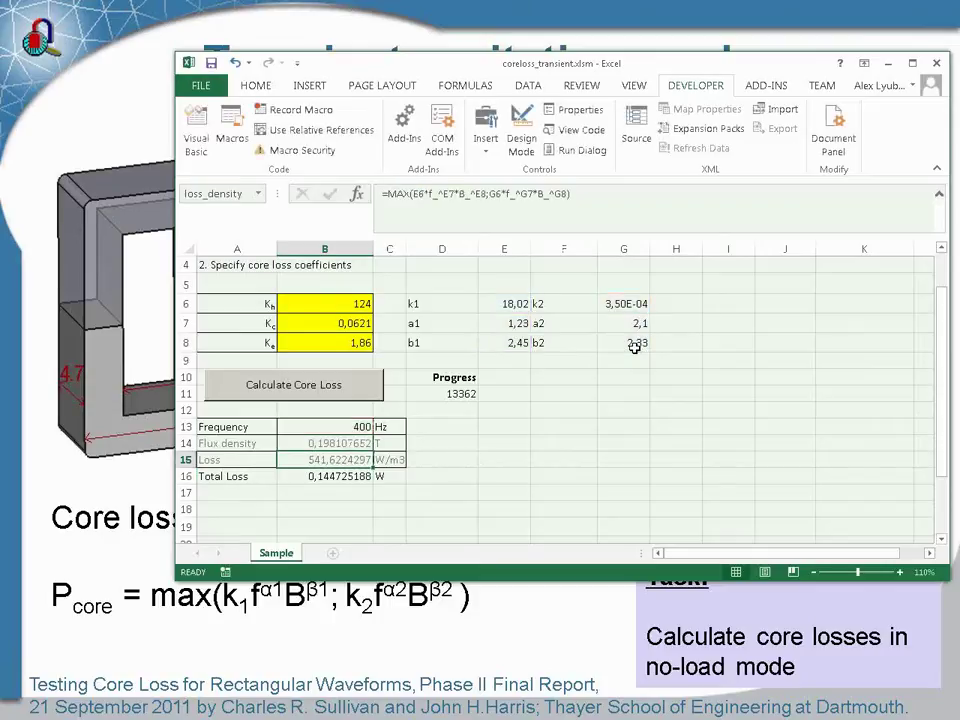
Enter 20000 in frequency cell B13, replacing 400 Hz.
{"action": "key", "text": "Down"}
{"action": "key", "text": "Up"}
{"action": "key", "text": "Up"}
{"action": "key", "text": "Up"}
{"action": "type", "text": "2"}
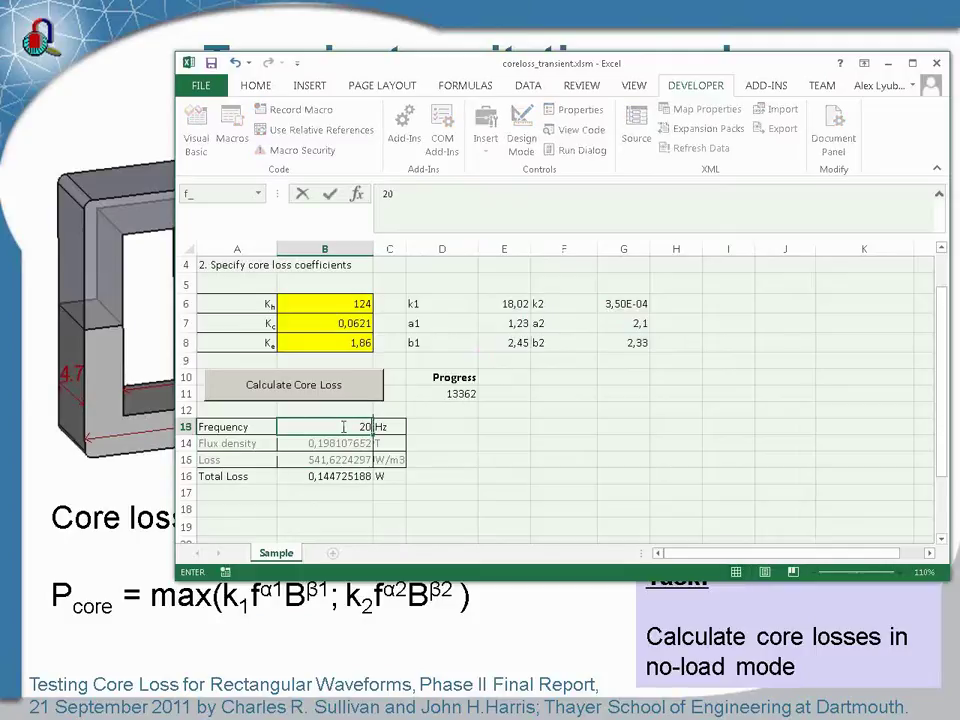
{"action": "type", "text": "0000"}
{"action": "key", "text": "Return"}
{"action": "key", "text": "Up"}
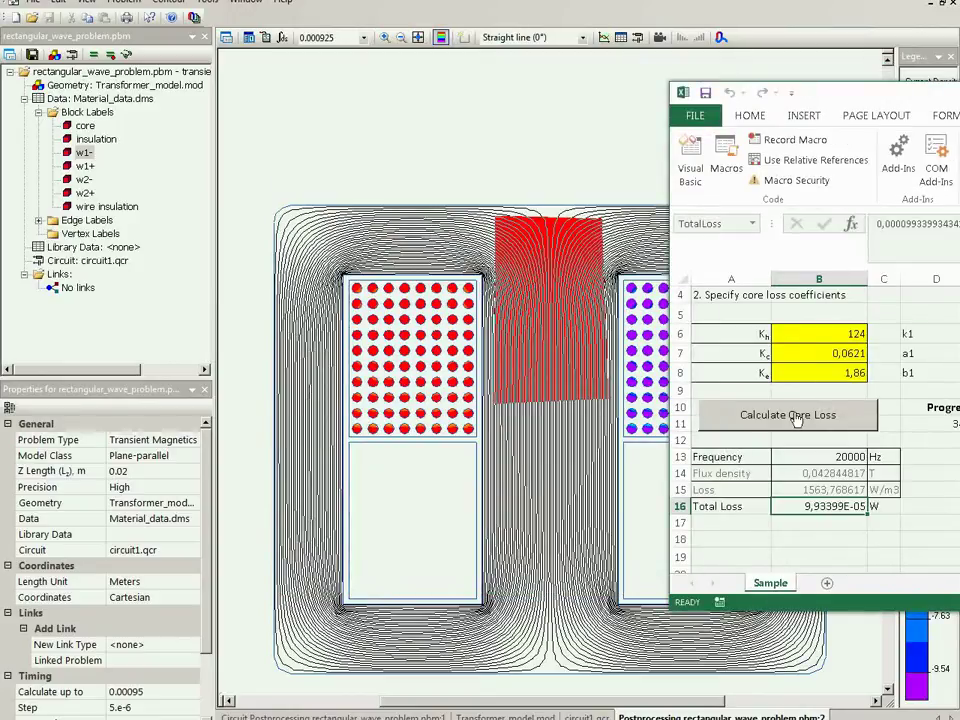
Run Calculate Core Loss over the 20 kHz transient results, yielding 0,002130474 W total loss.
{"action": "left_click", "coordinate": [797, 420]}
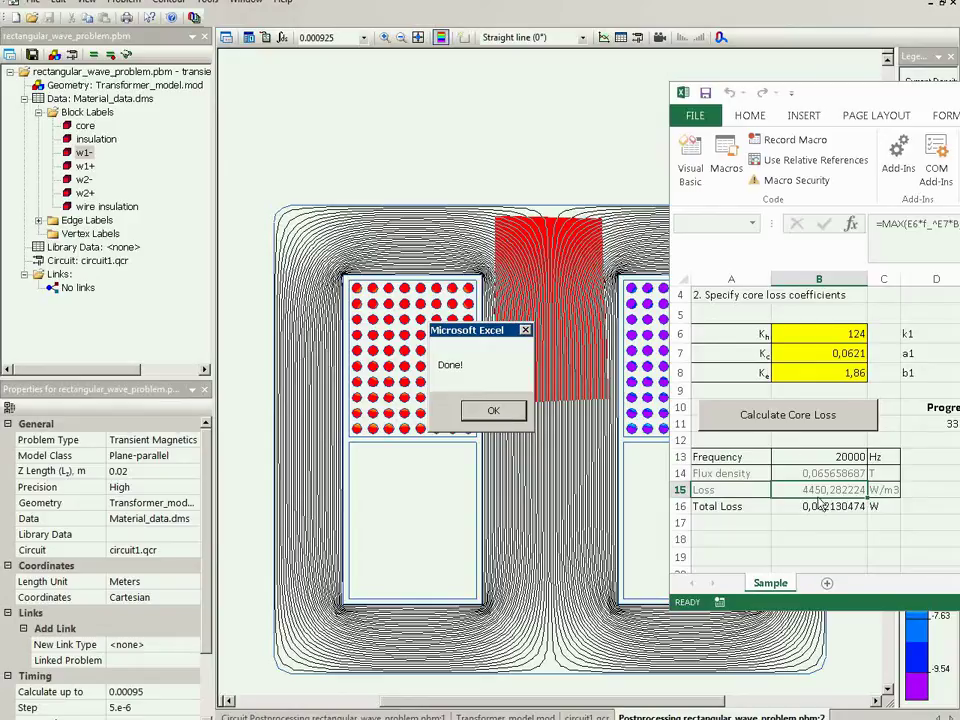
Dismiss the Done! message and select Total Loss cell B16 showing 0,002130474 W.
{"action": "left_click", "coordinate": [493, 411]}
{"action": "left_click", "coordinate": [809, 513]}
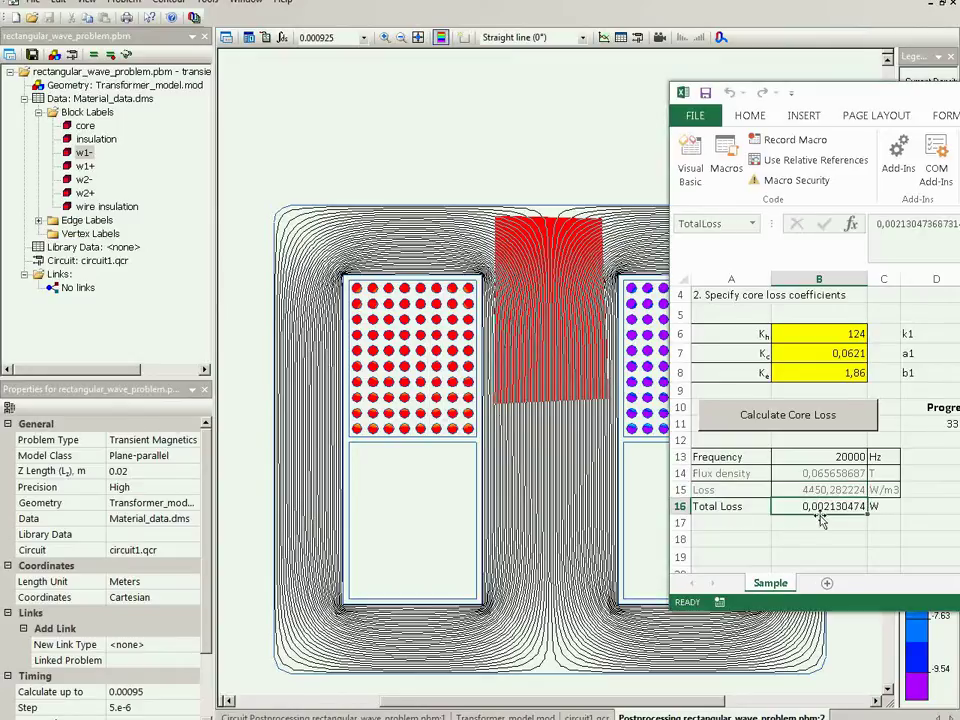